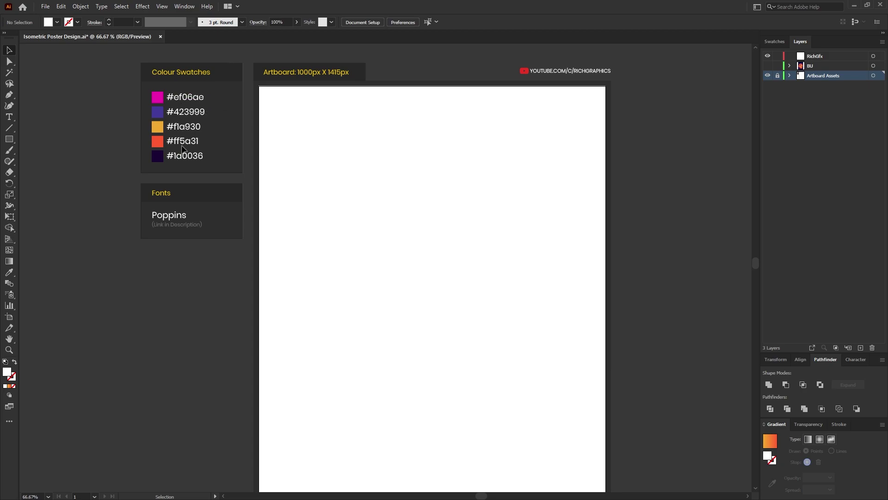
Switch the side panel from Layers to Swatches to show the five-colour poster palette
left_click(780, 41)
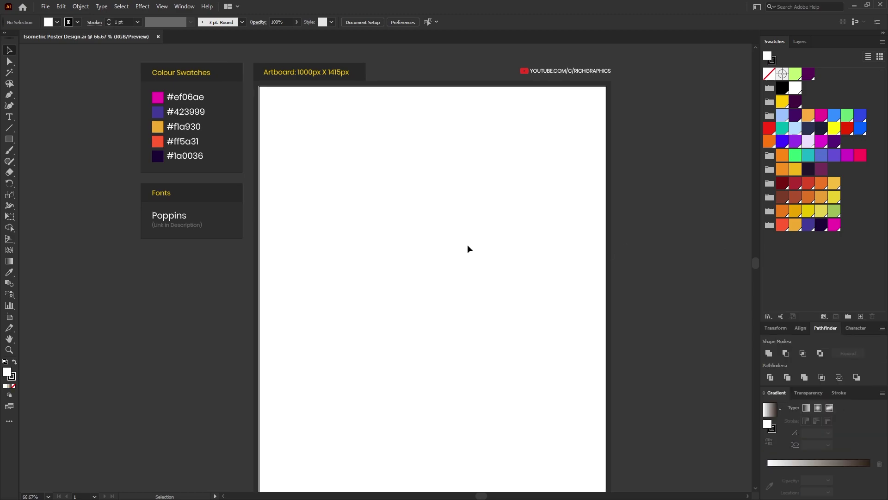
Type DESIGN on the artboard and set it in Poppins ExtraBold at 140 pt
left_click(8, 118)
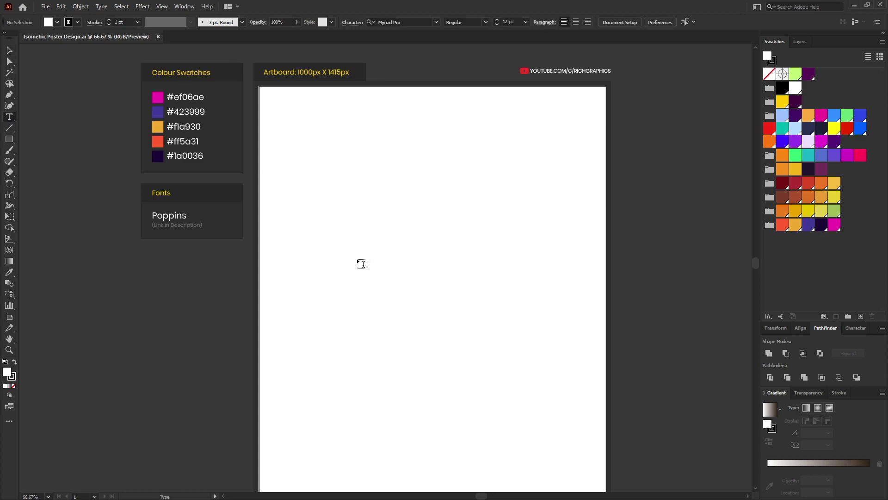
left_click(357, 260)
type("DESIGN")
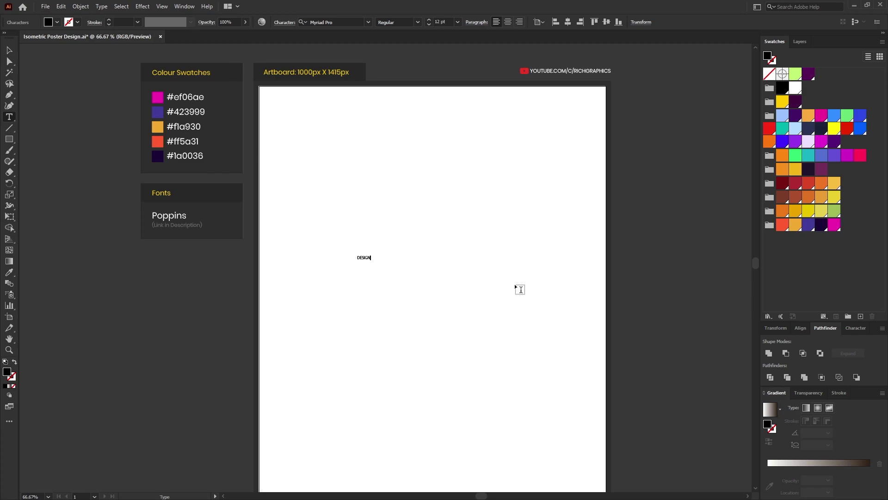
key("ctrl+a")
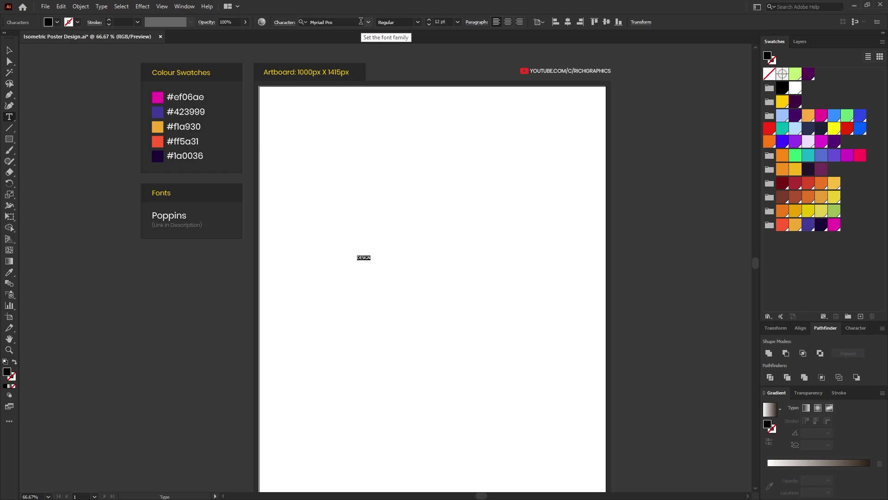
left_click(357, 22)
type("pop")
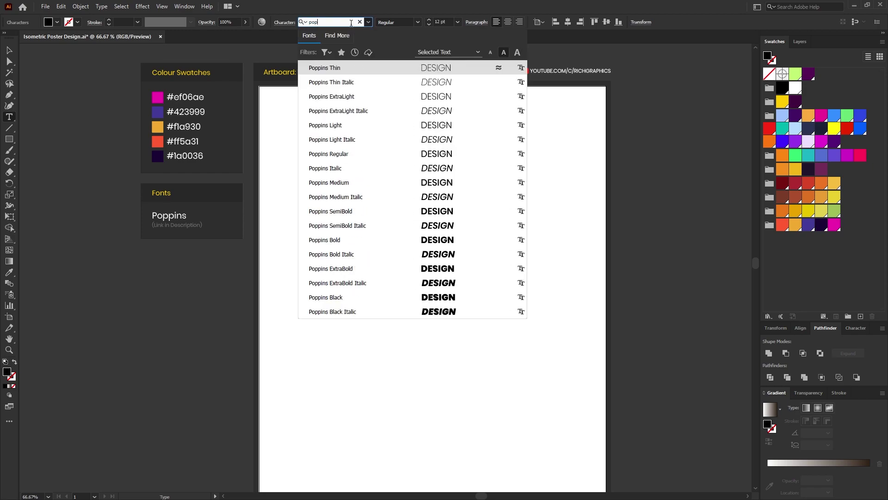
left_click(382, 268)
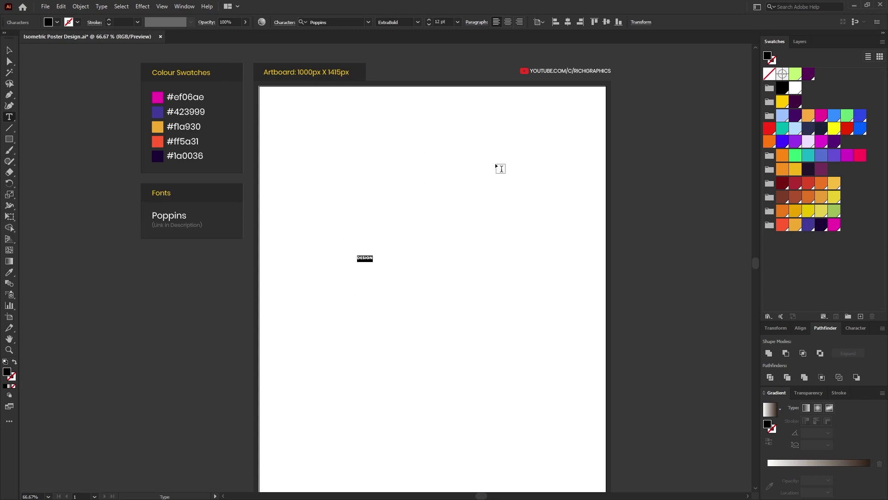
left_click(442, 22)
type("120")
key("Return")
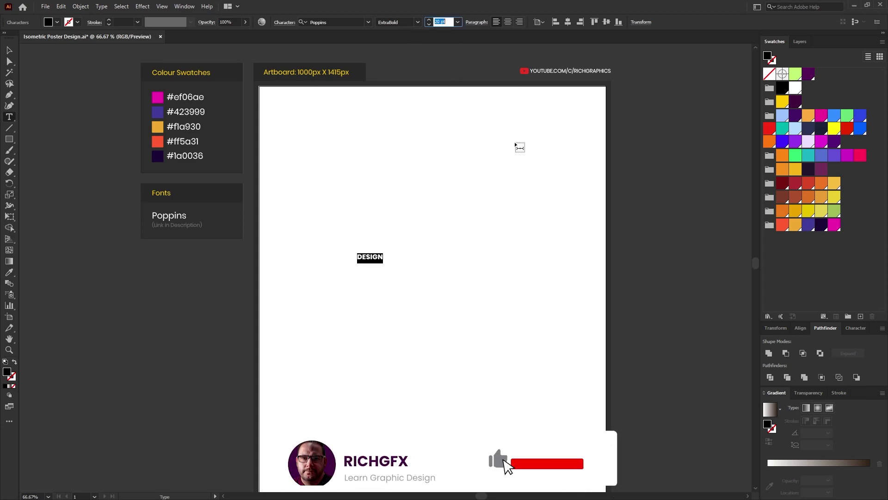
key("shift+Up")
key("shift+Up")
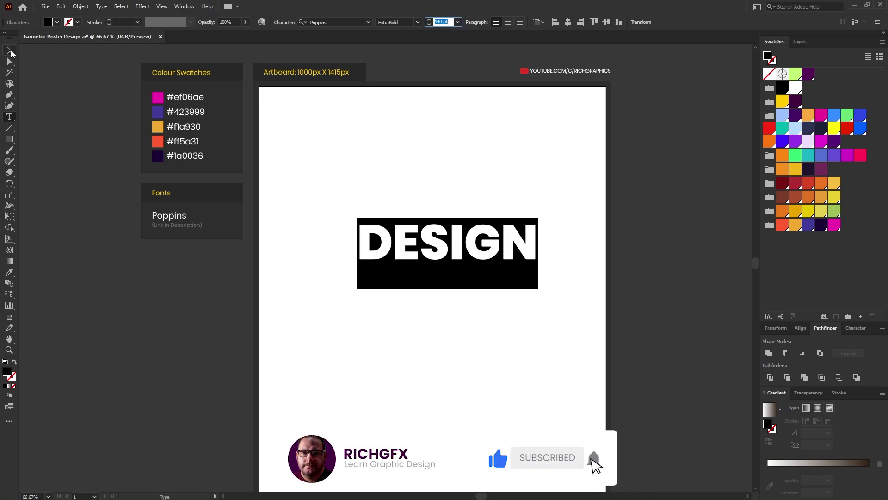
Convert DESIGN to outlines, centre it on the artboard and fill it dark purple (#423999)
left_click(10, 50)
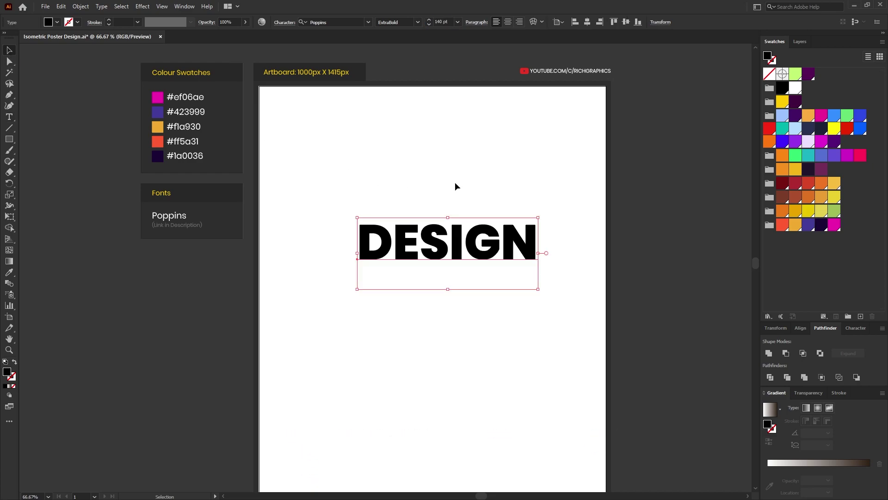
right_click(502, 239)
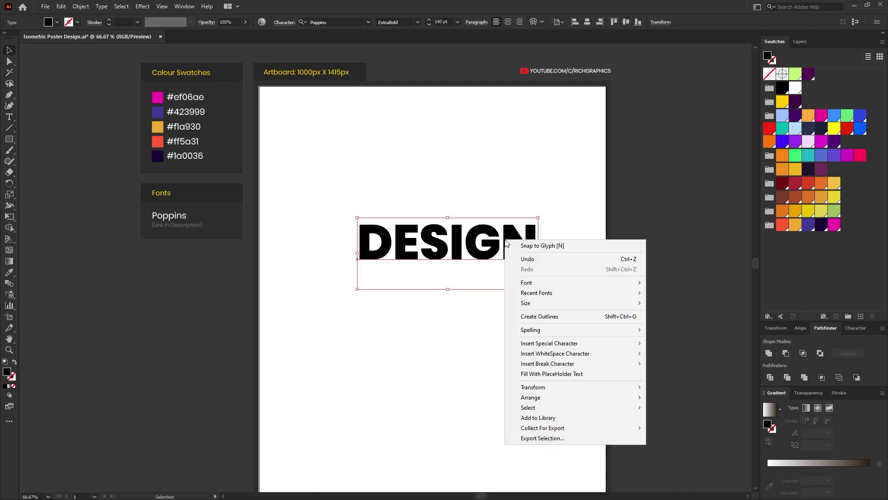
left_click(595, 318)
left_click(396, 22)
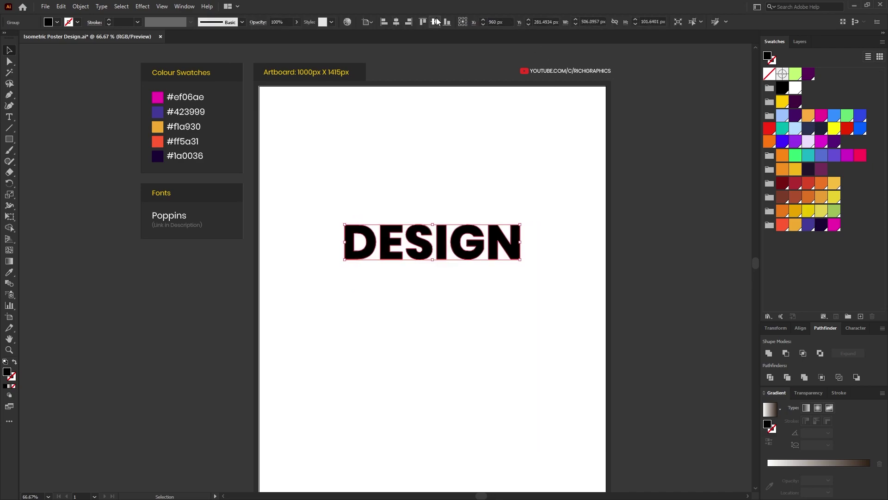
left_click(434, 22)
scroll(595, 282, "down", 3)
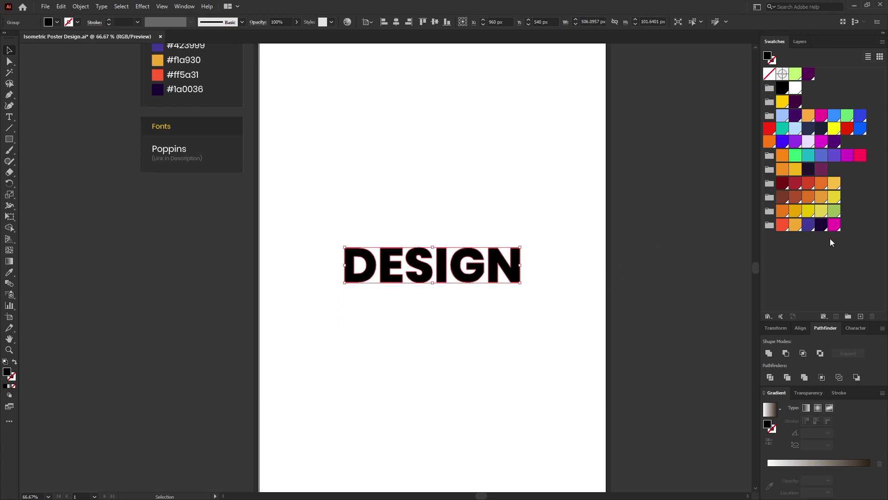
left_click(808, 225)
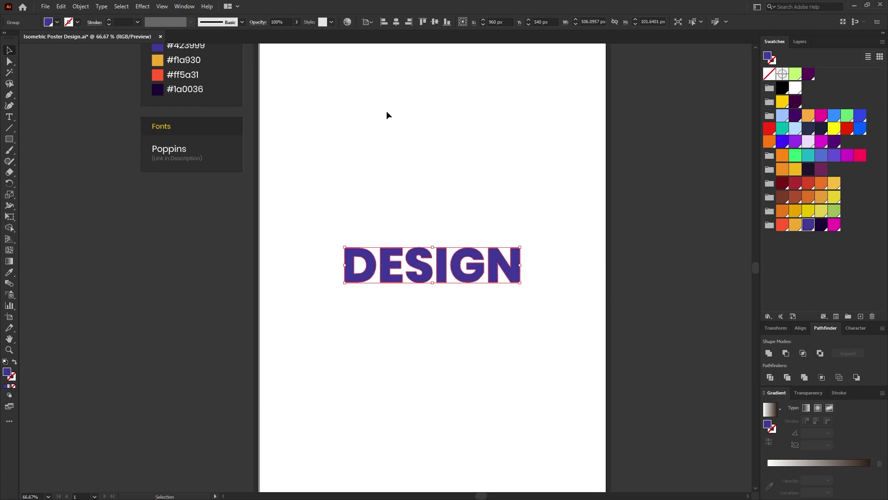
Apply Extrude & Bevel to DESIGN with rotations 28°, 38°, -15° and 350 pt extrude depth
left_click(142, 7)
mouse_move(160, 59)
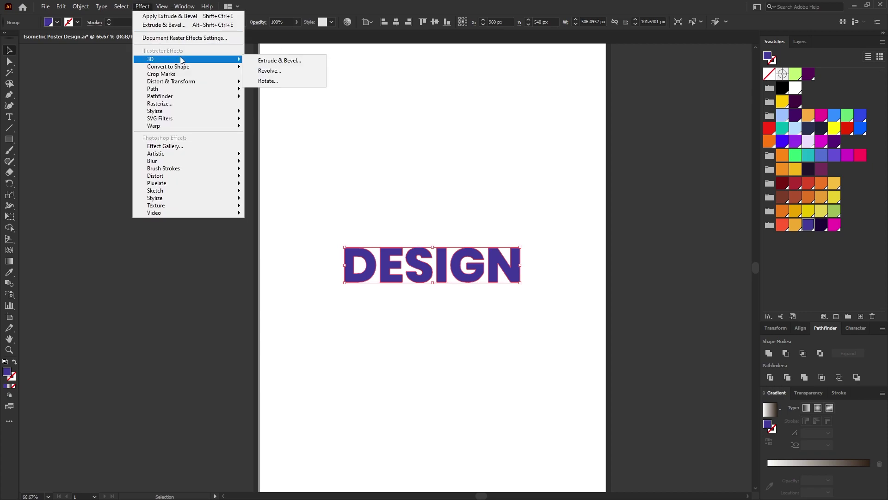
left_click(280, 60)
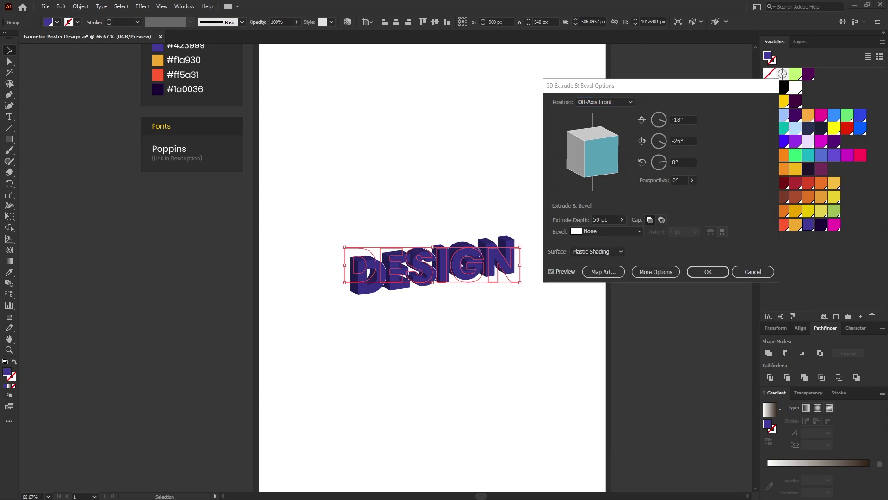
left_click(660, 123)
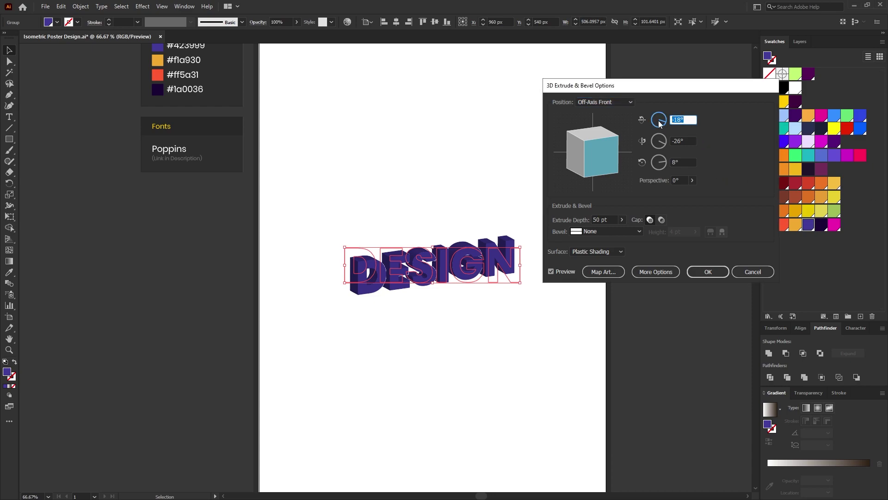
type("28")
key("Tab")
type("38")
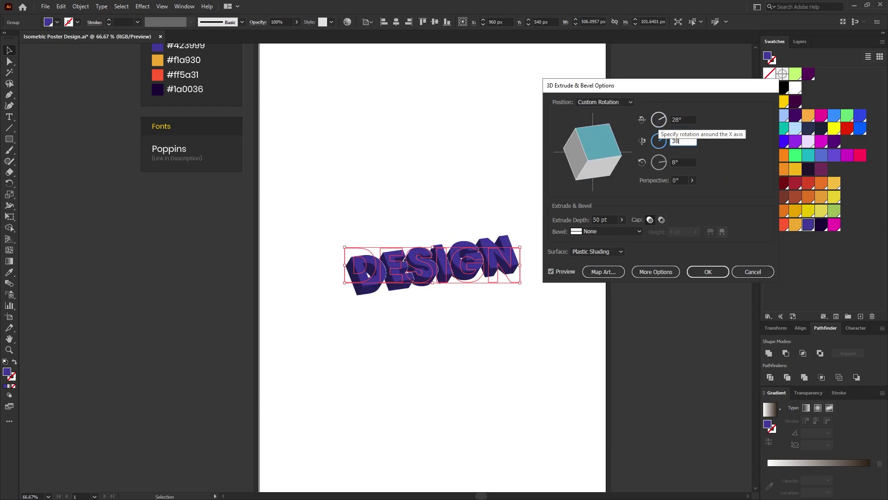
key("Tab")
type("-15")
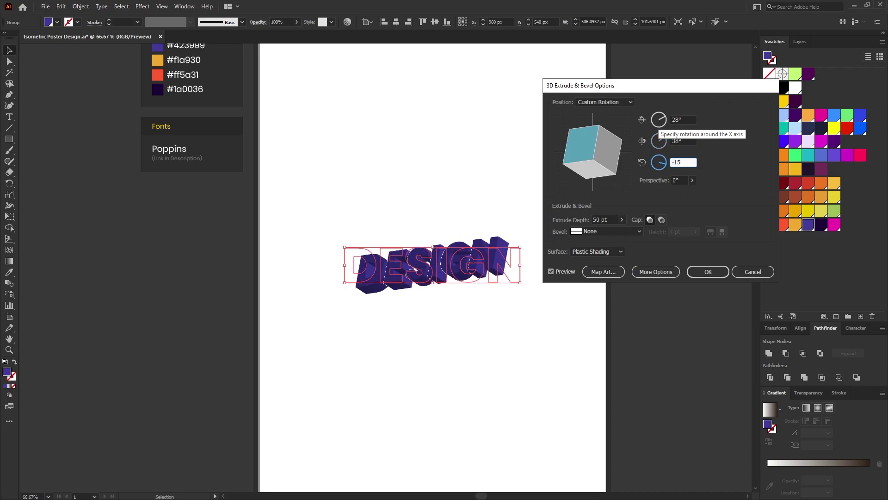
left_click(600, 220)
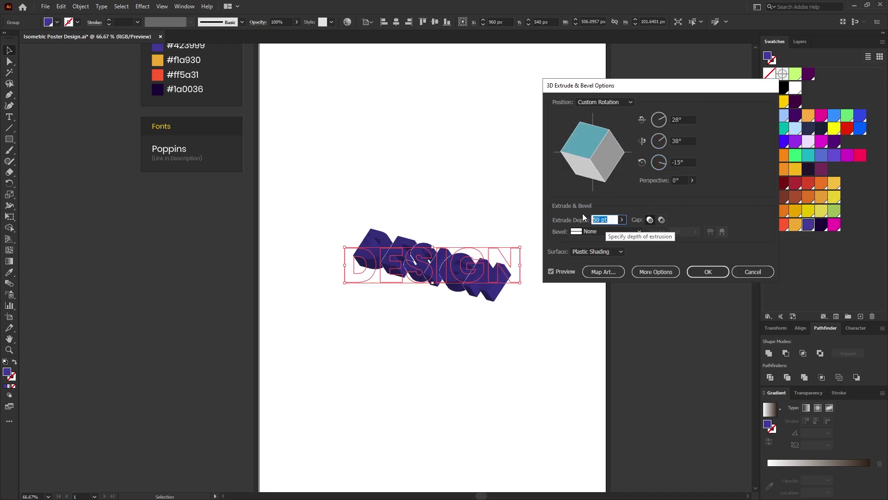
type("350")
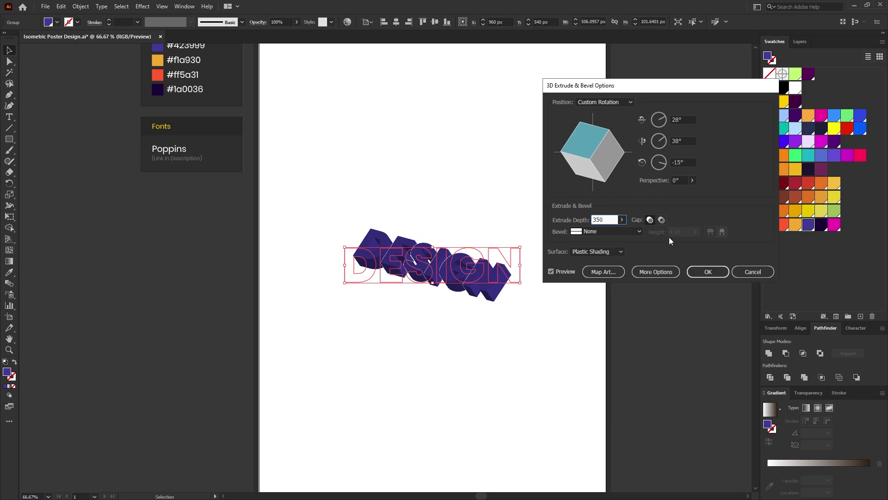
left_click(714, 271)
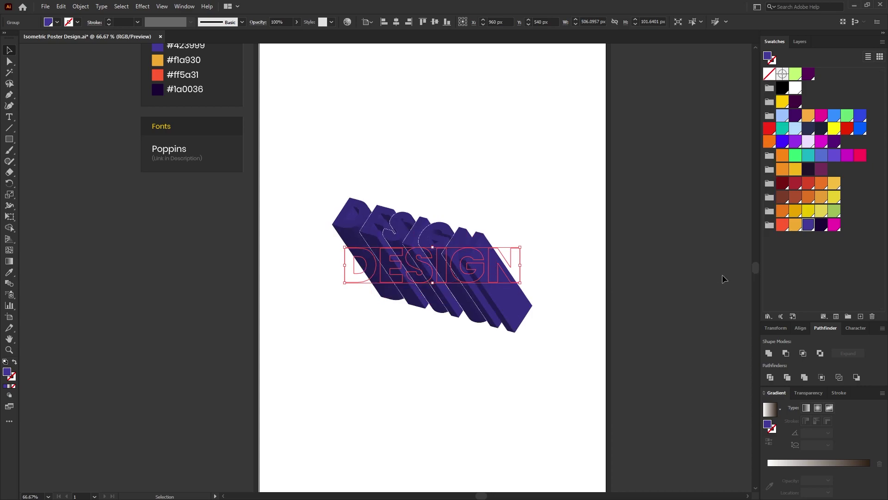
Expand the 3D lettering and ungroup it into separate editable letter groups
left_click(80, 7)
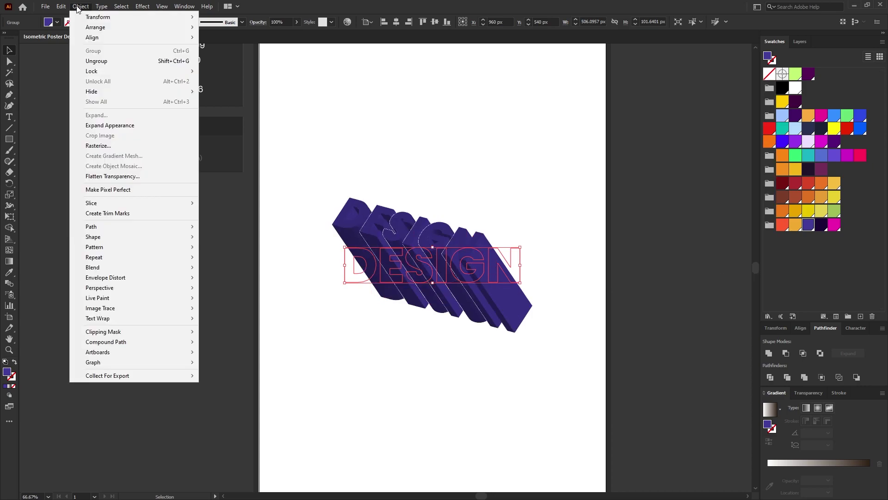
left_click(132, 126)
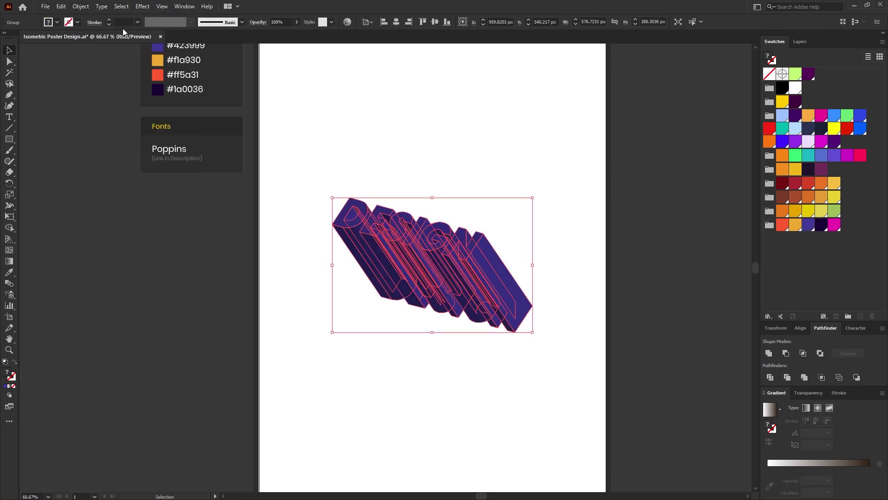
left_click(78, 9)
left_click(116, 65)
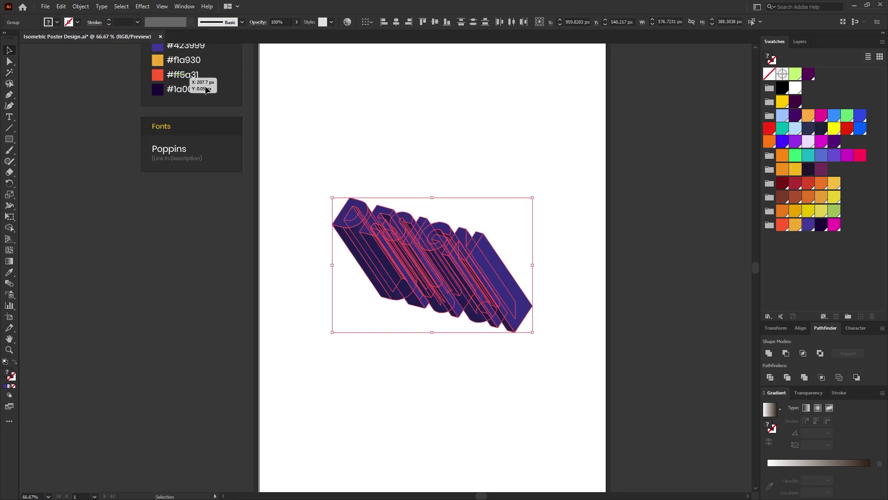
left_click(598, 270)
key("F7")
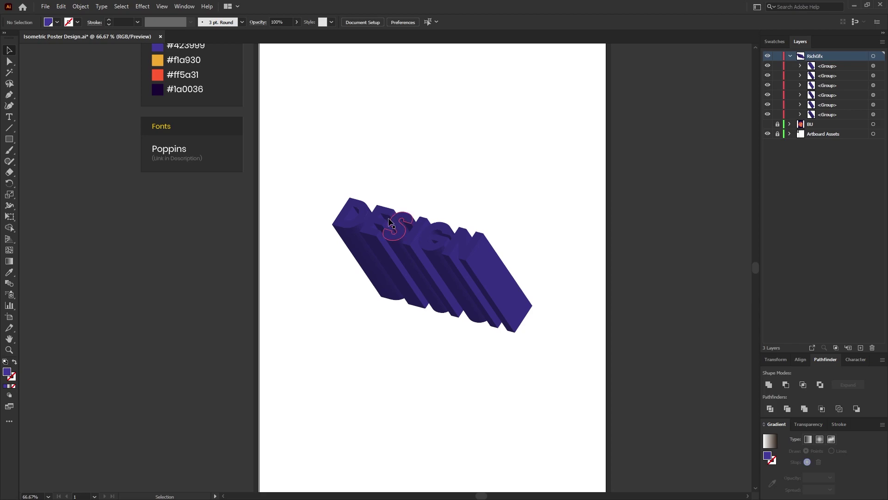
Drag the letter groups, cylinder and flat bar apart into new positions
left_click_drag(348, 226, 466, 204)
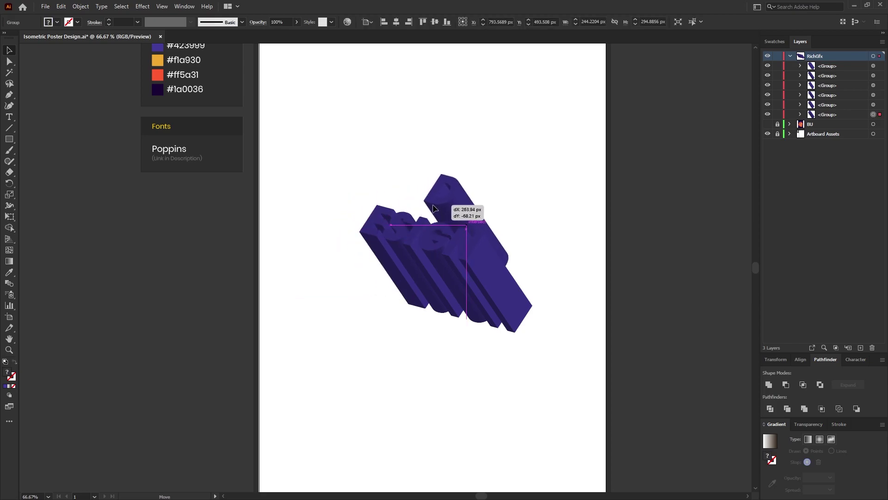
left_click(409, 241)
left_click_drag(376, 228, 458, 225)
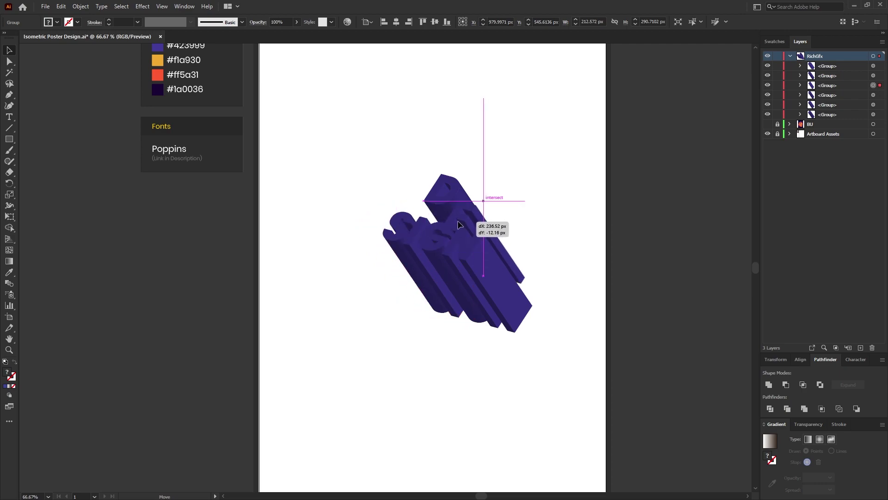
left_click(562, 312)
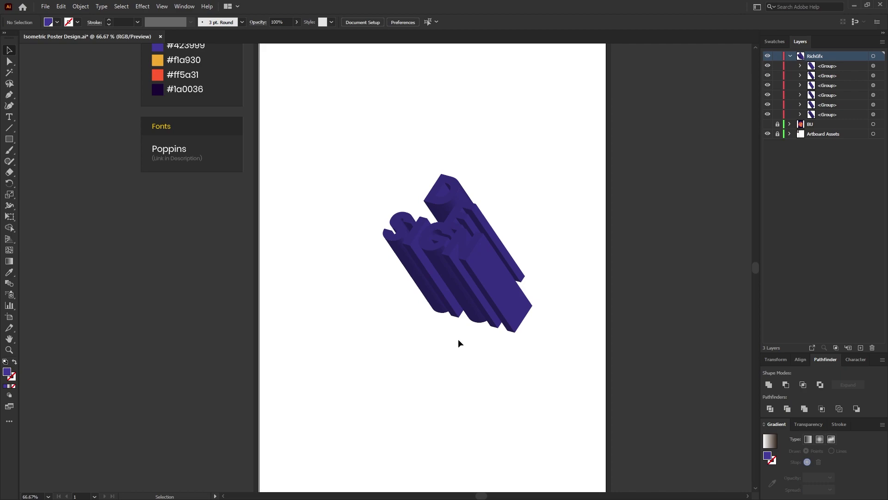
mouse_move(421, 233)
left_mouse_down()
mouse_move(408, 255)
mouse_move(509, 365)
left_mouse_up()
left_click_drag(423, 286, 412, 407)
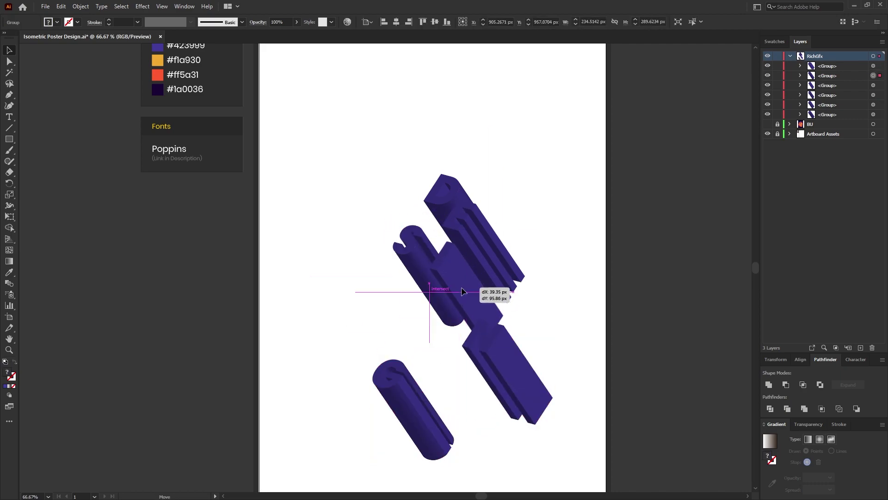
left_click_drag(470, 293, 499, 243)
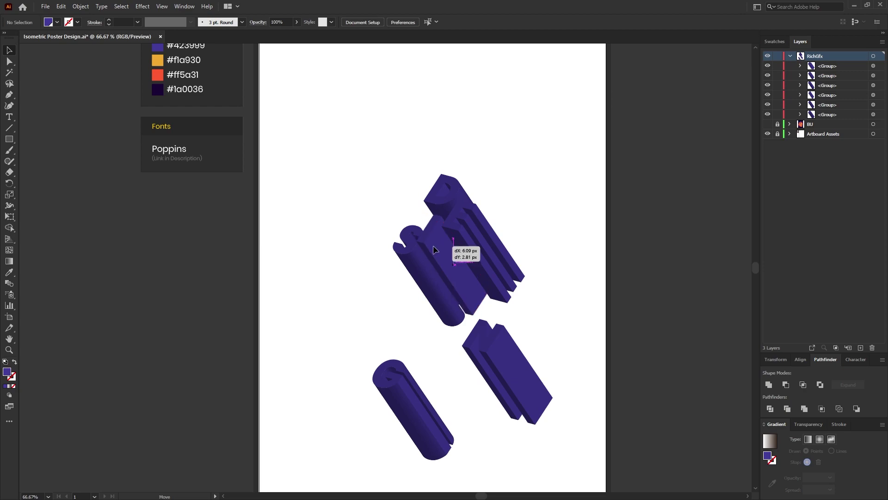
left_click_drag(427, 273, 439, 261)
mouse_move(439, 350)
left_mouse_down()
mouse_move(458, 258)
mouse_move(456, 277)
left_mouse_up()
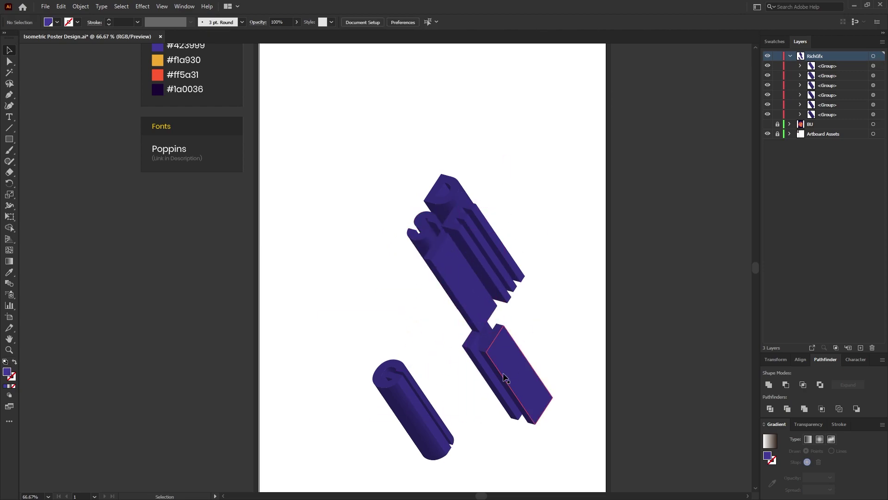
Pack the cylinder, right bar and lower pieces into a tight overlapping stack
left_click_drag(366, 472, 521, 400)
right_click(521, 401)
left_click(555, 362)
left_click_drag(420, 410, 438, 298)
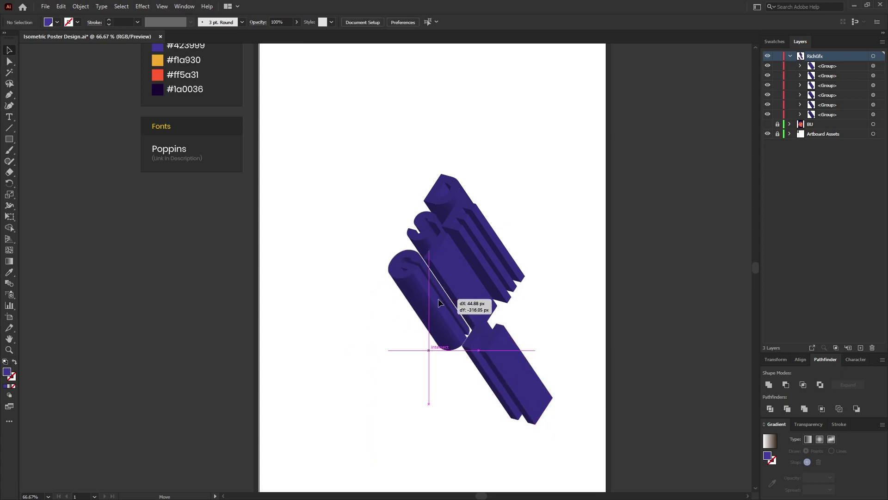
left_click_drag(528, 406, 478, 321)
left_click(555, 347)
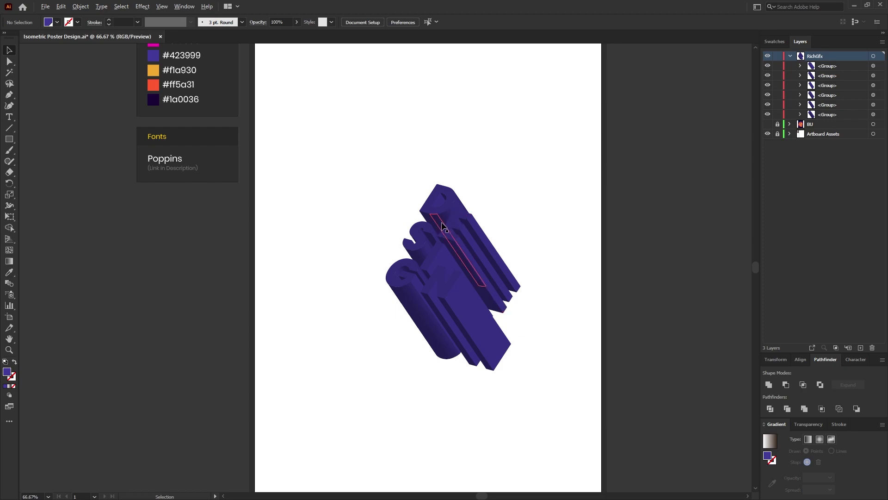
scroll(445, 227, "up", 3)
Isolate the D group and unite its body shapes into one piece with Pathfinder
left_click_drag(584, 267, 588, 232)
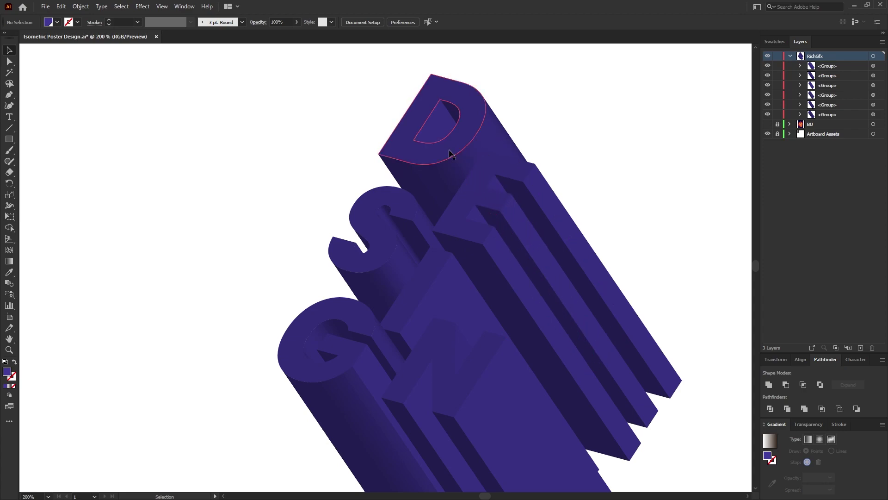
double_click(481, 119)
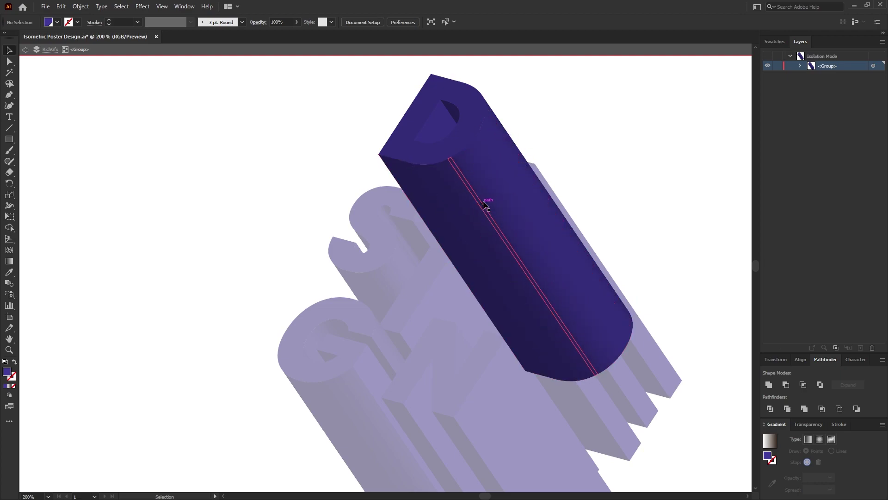
scroll(484, 95, "up", 2)
left_click(498, 129)
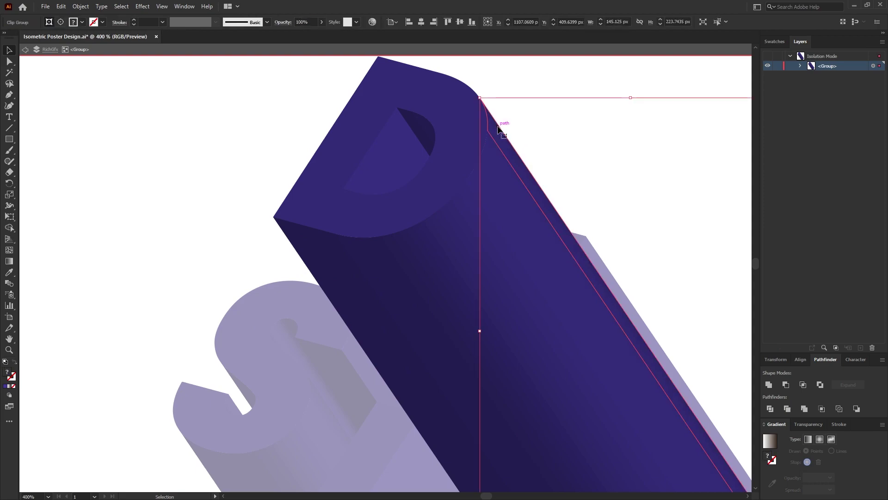
left_click(496, 155)
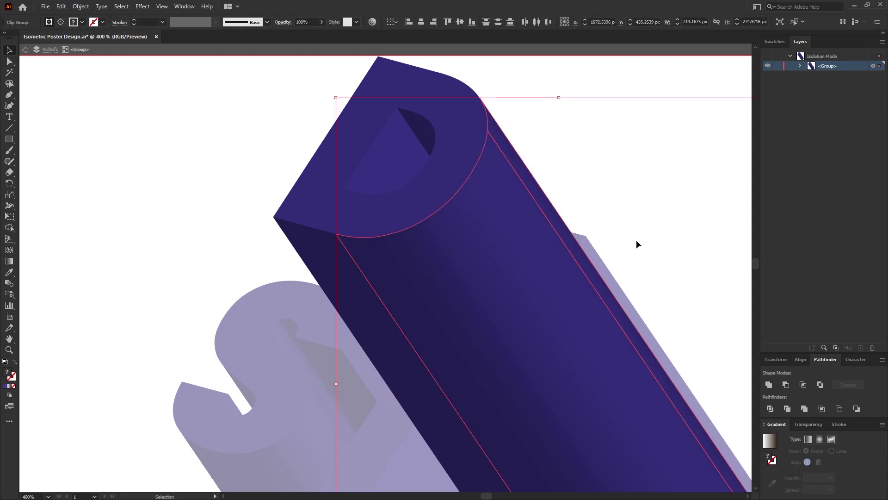
left_click(769, 385)
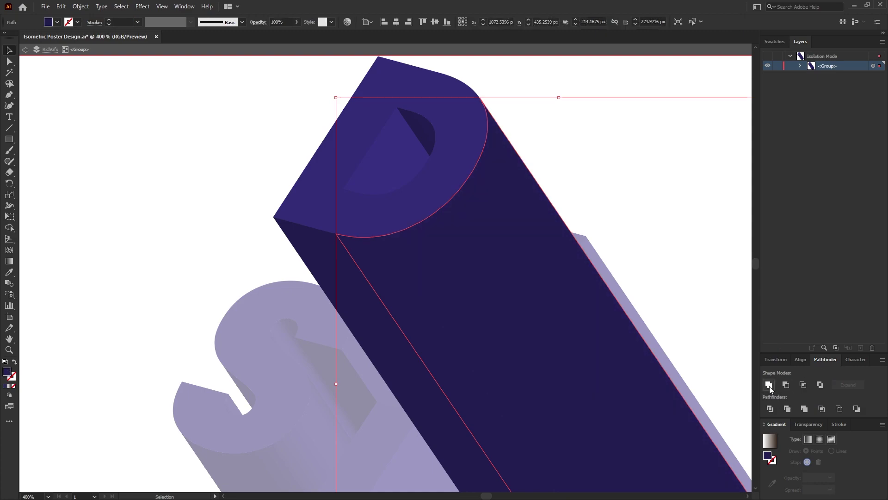
left_click(689, 196)
key("ctrl+minus")
double_click(690, 194)
Isolate the S letter group and select its body shapes
scroll(657, 130, "down", 5)
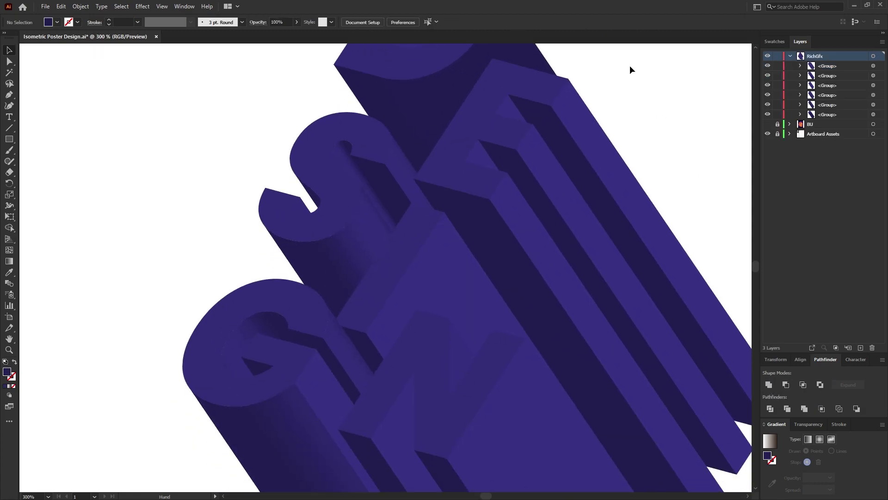
double_click(342, 209)
left_click(343, 209)
scroll(343, 209, "up", 1, "alt")
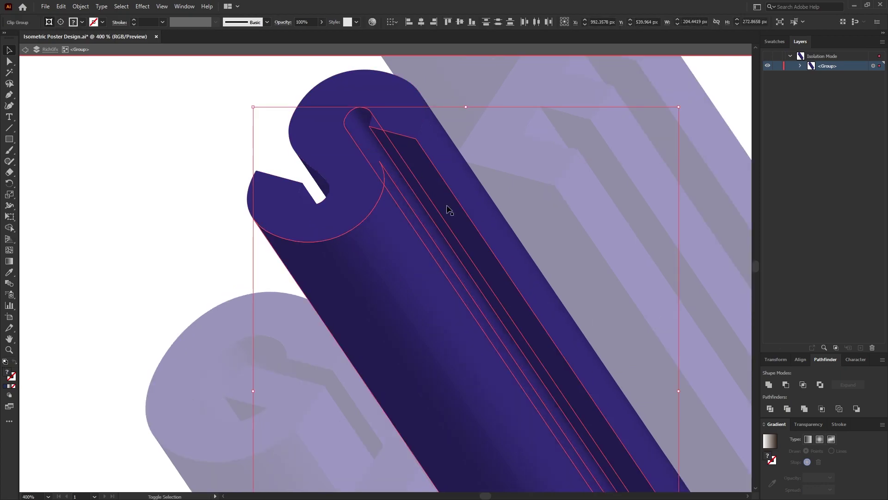
left_click(462, 181)
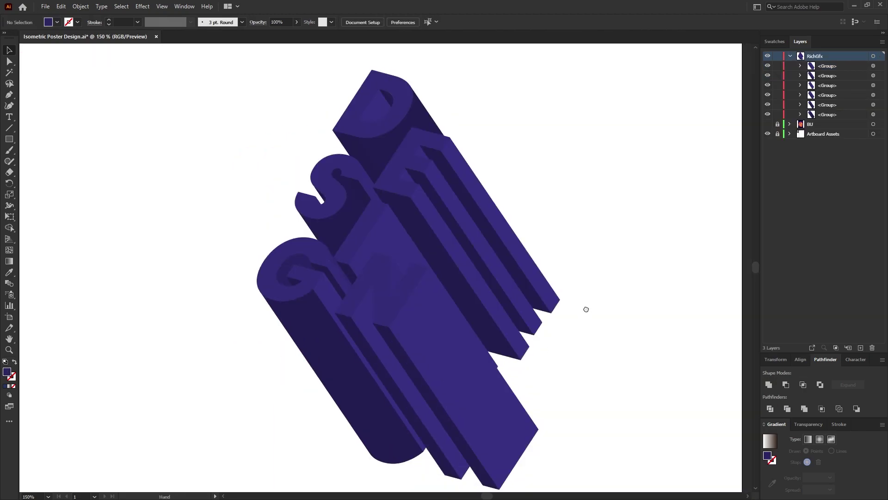
left_click_drag(586, 309, 621, 311)
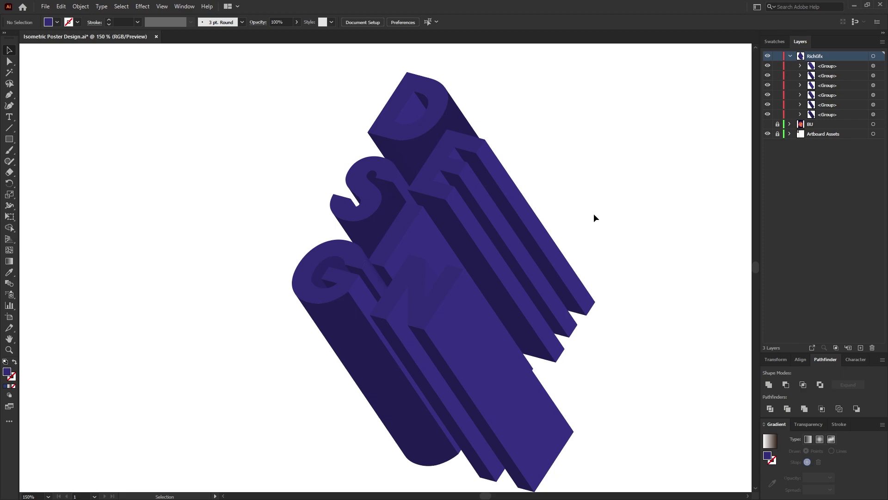
Fill the S and N letter faces orange
key("a")
left_click(377, 199)
left_click(397, 287, "shift")
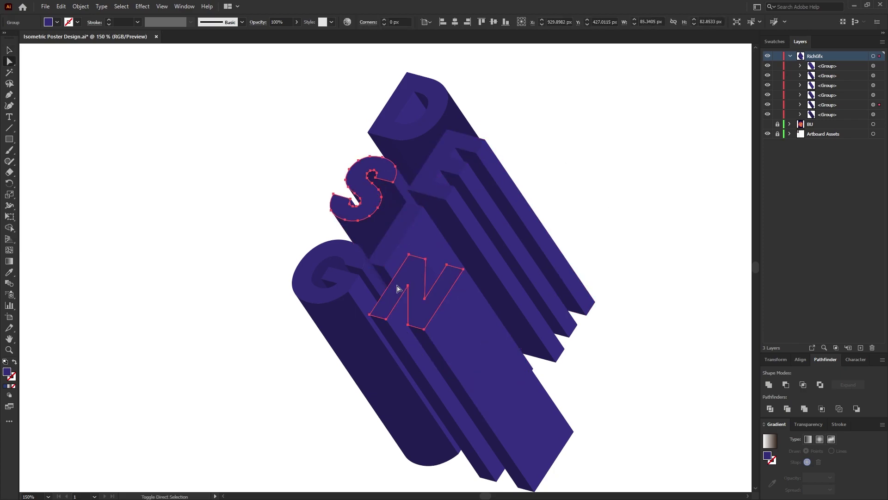
left_click(775, 41)
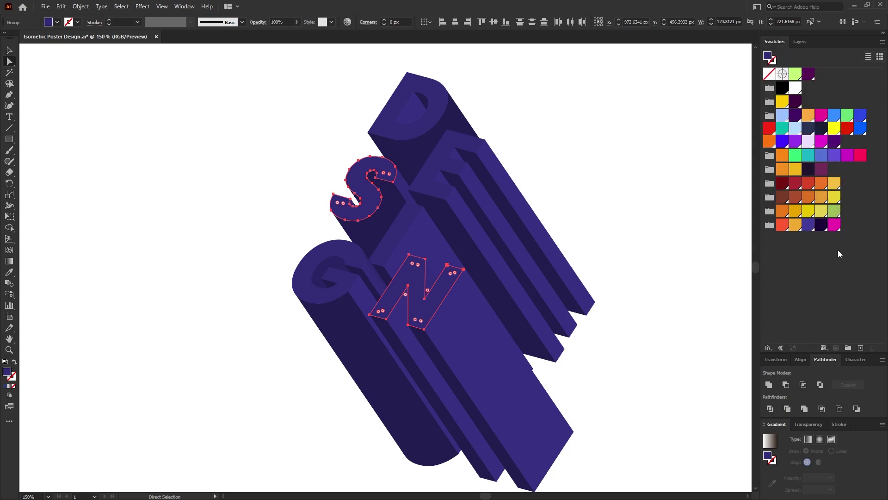
left_click(796, 229)
Fill the G and E faces red and the D face lighter purple
left_click(352, 254)
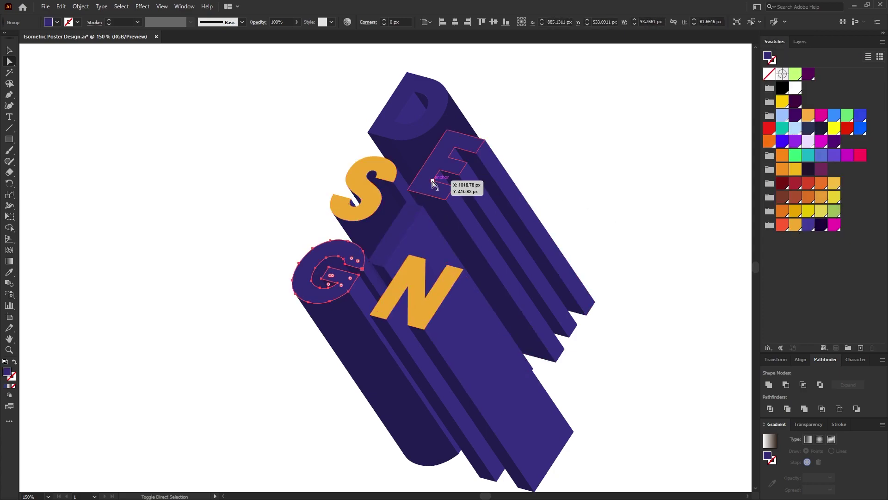
left_click(432, 182, "shift")
left_click(782, 225)
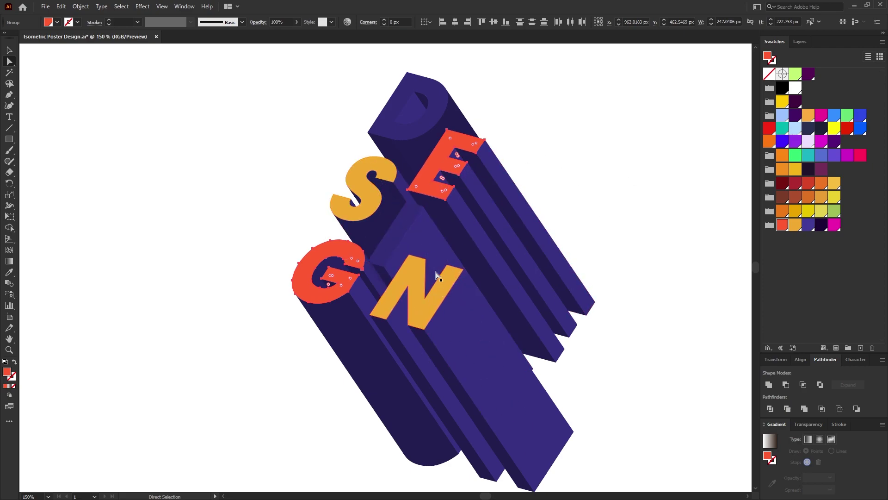
left_click(397, 237)
left_click(388, 121, "shift")
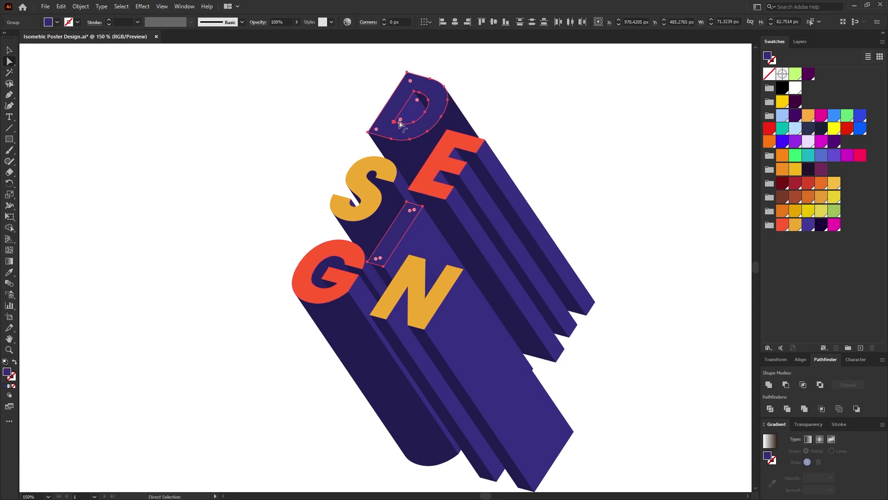
left_click(808, 225)
left_click(616, 176)
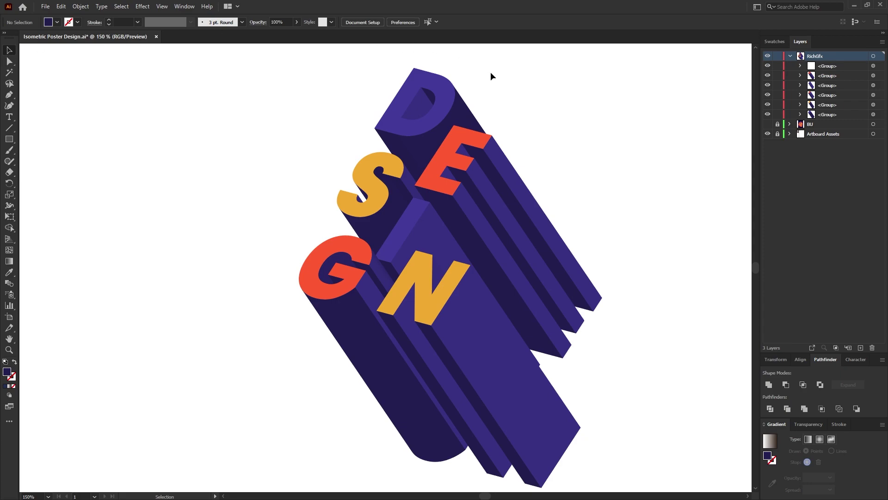
Fill all paths of the isolated D extrusion with a magenta-to-purple gradient
left_click(448, 97)
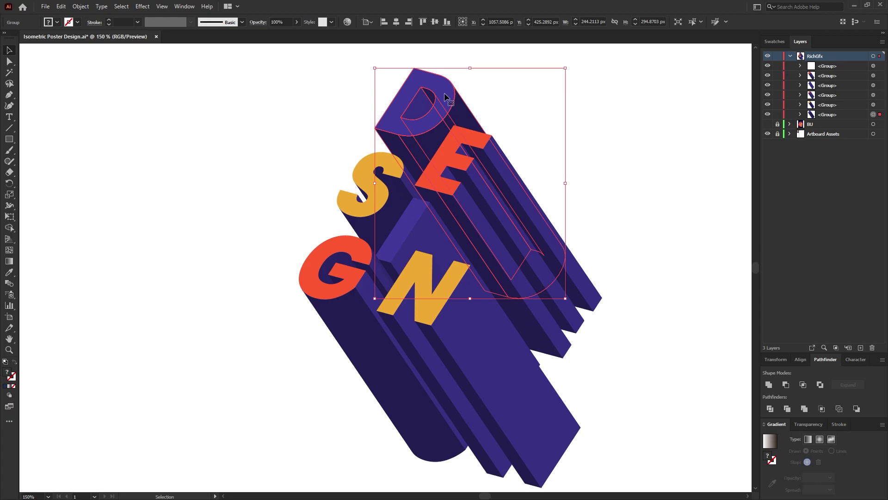
double_click(445, 97)
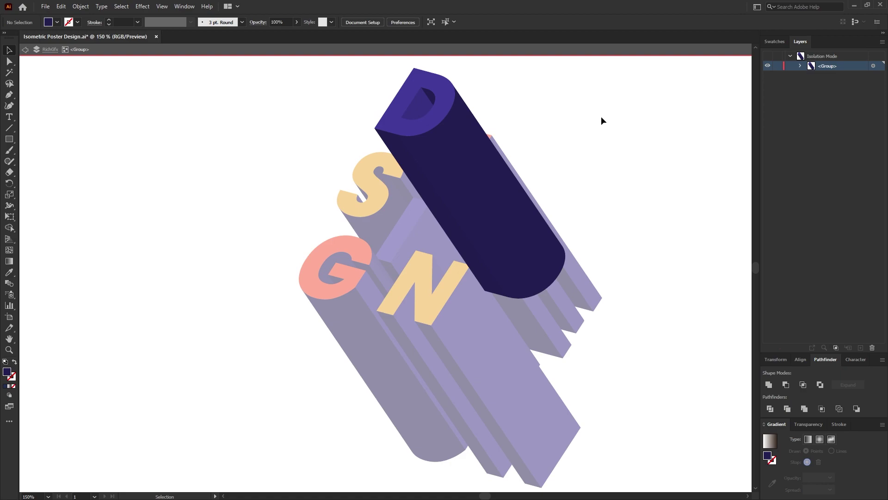
key("ctrl+a")
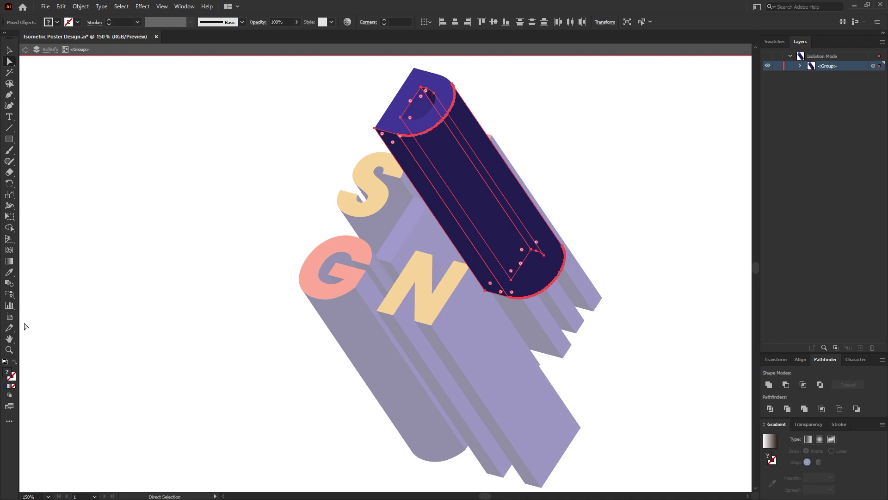
left_click(10, 386)
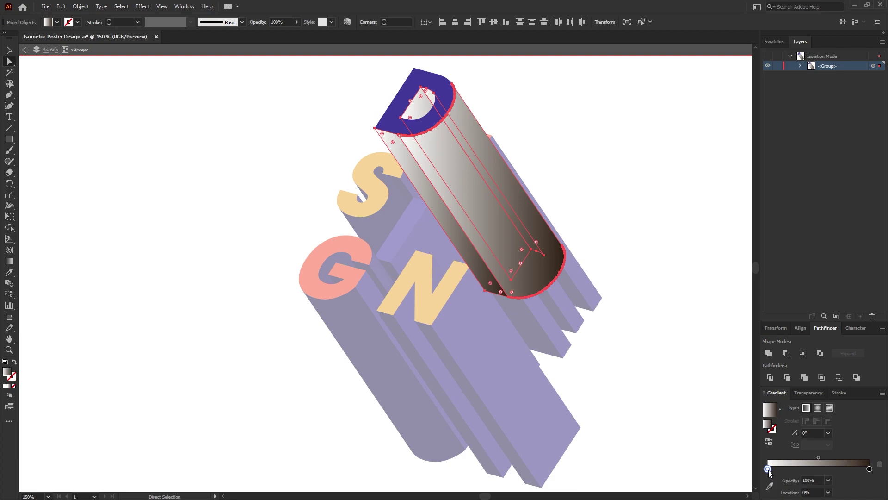
double_click(768, 468)
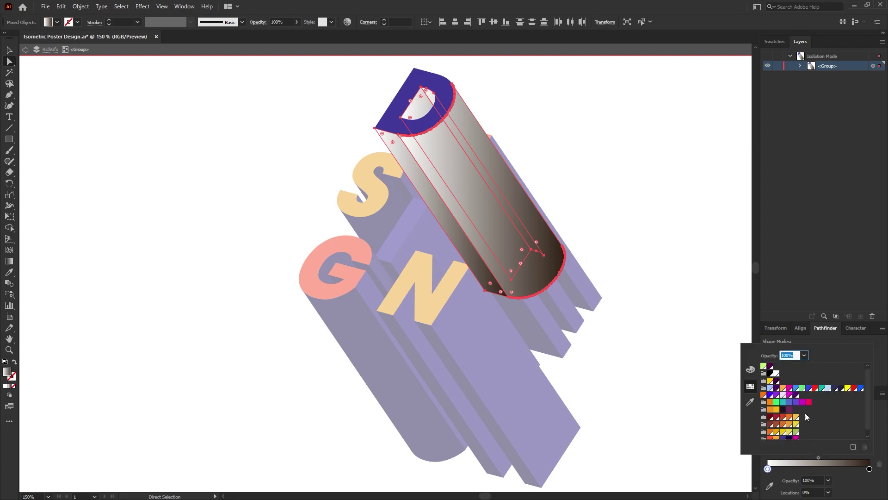
left_click(796, 434)
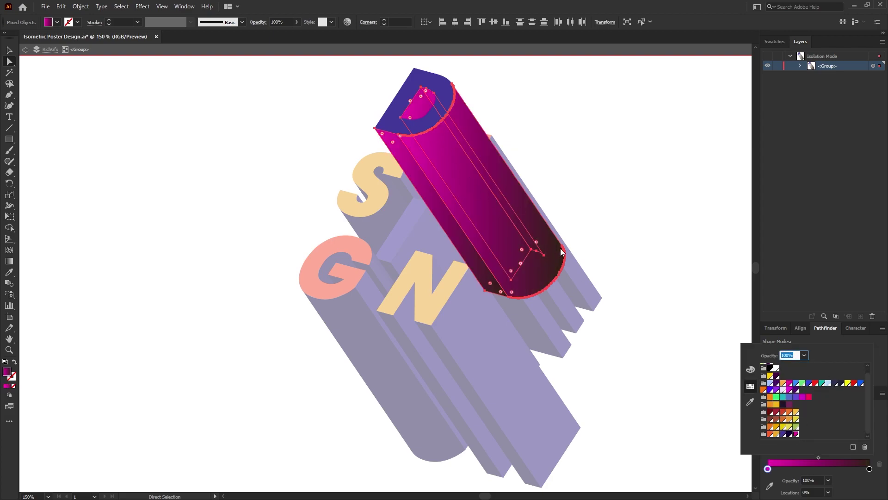
double_click(870, 468)
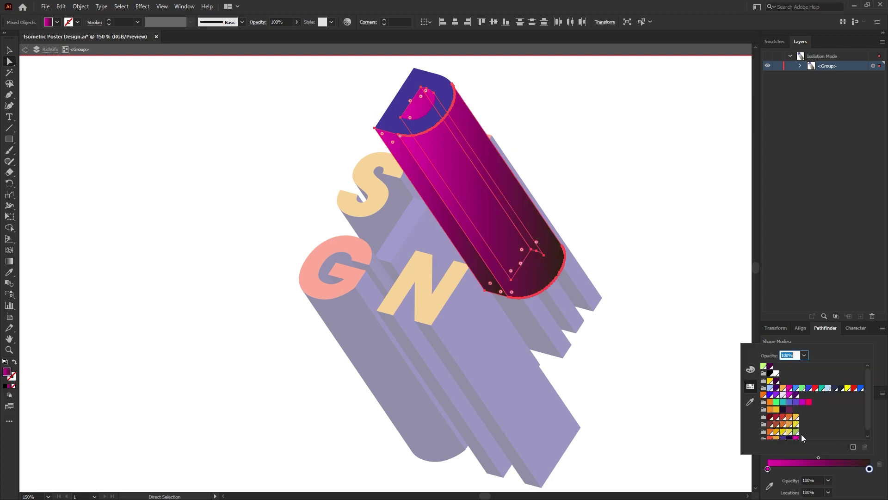
left_click(783, 434)
double_click(663, 271)
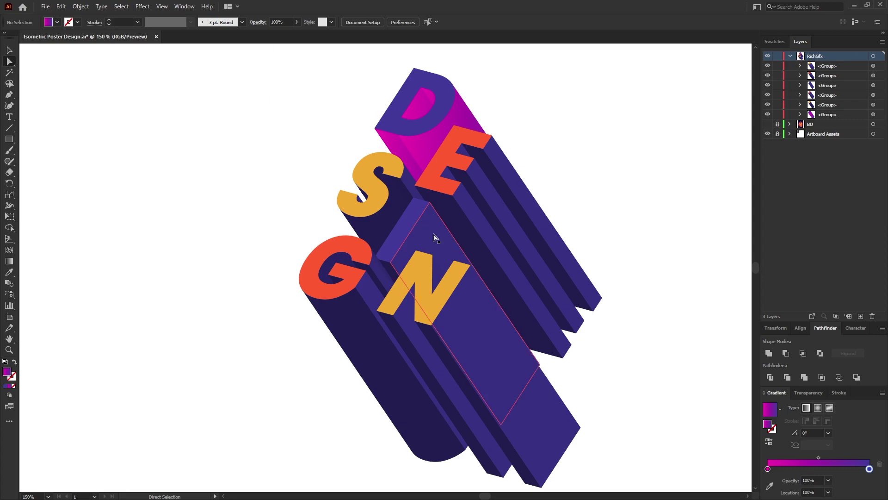
Give the isolated E extrusion an orange gradient fill
double_click(511, 179)
key("ctrl+a")
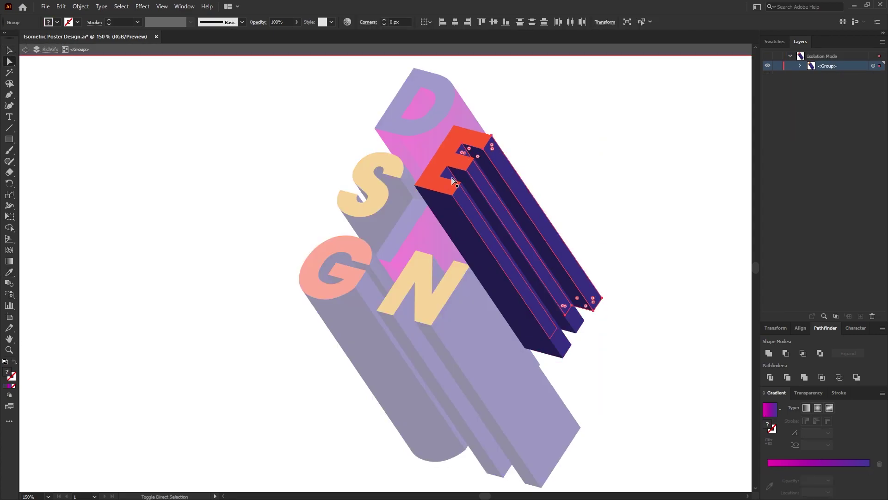
left_click(770, 409)
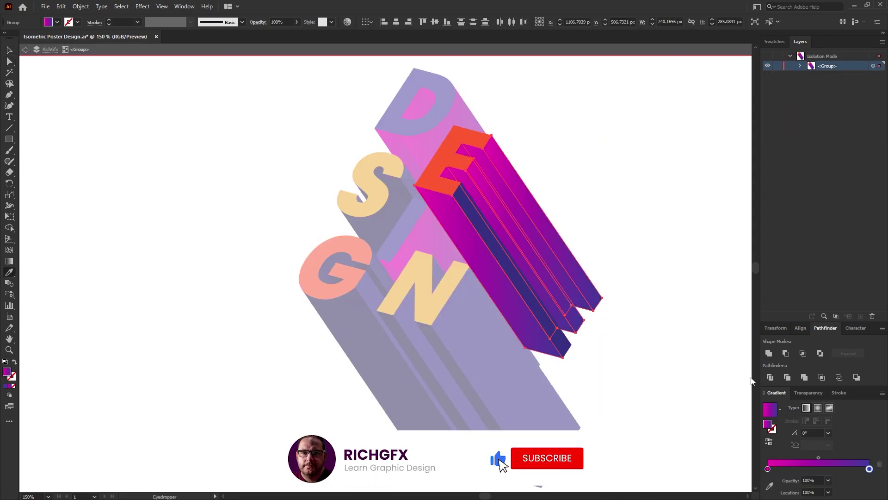
double_click(768, 469)
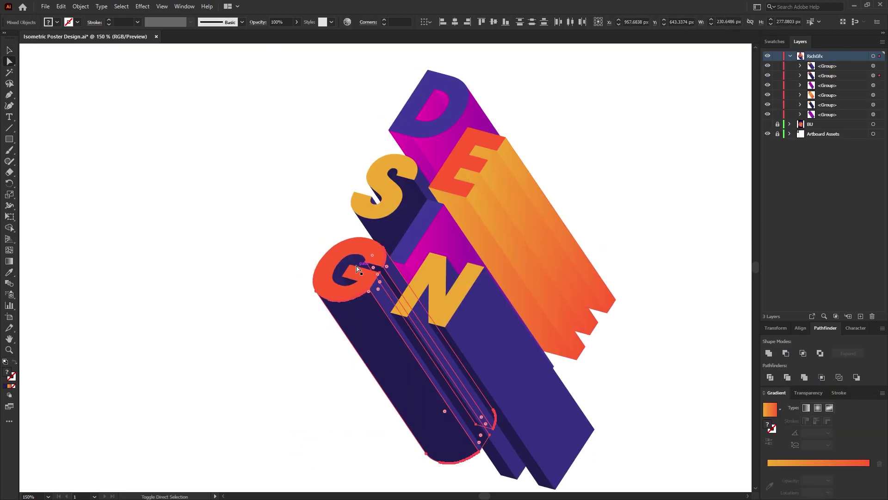
Eyedrop the orange gradient onto the G and S extrusions, reversing its direction
key("i")
left_click(499, 228)
key("a")
left_click(388, 233, "shift")
key("ctrl+plus")
key("ctrl+plus")
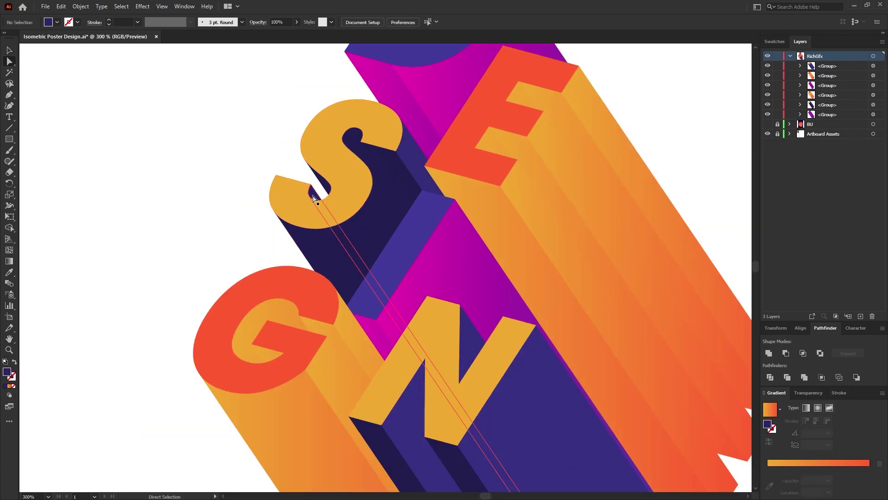
key("i")
left_click(590, 268)
left_click(768, 443)
Eyedrop the orange gradient onto the N extrusion and nudge it slightly down-right
key("ctrl+minus")
key("ctrl+minus")
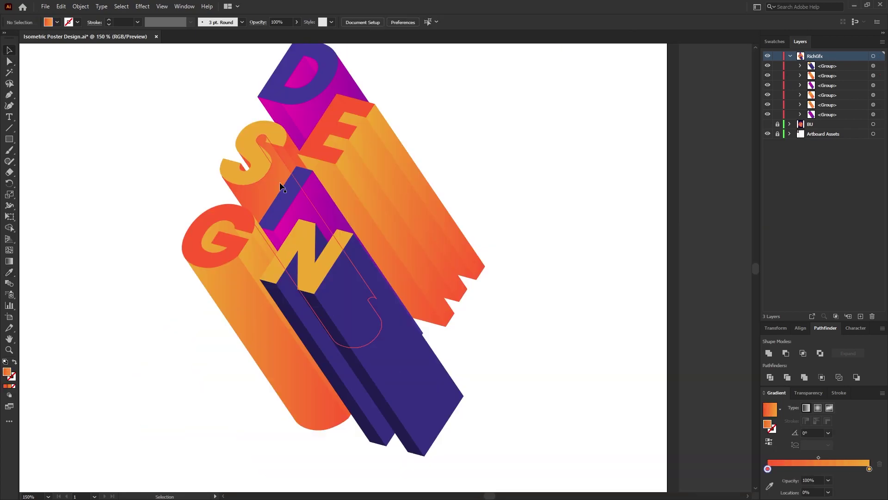
key("ctrl+plus")
key("ctrl+plus")
left_click(390, 251)
left_click(463, 139)
left_click(9, 51)
key("ctrl+minus")
key("ctrl+minus")
left_click(625, 218)
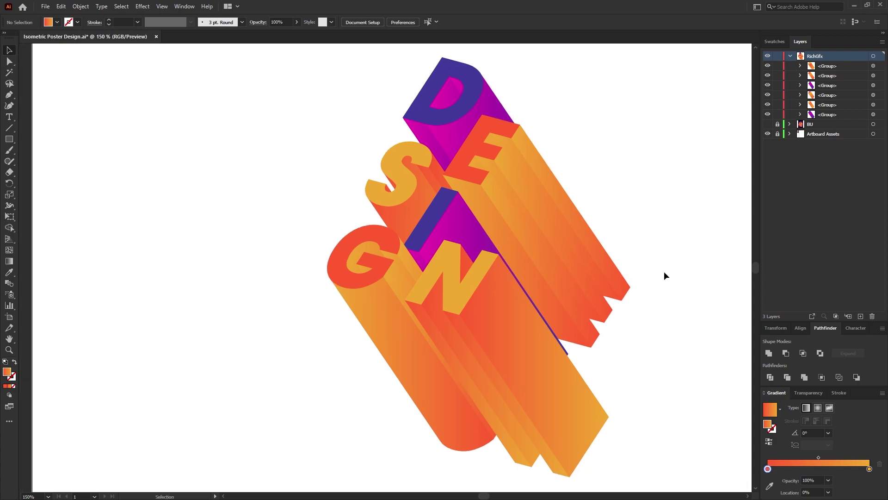
left_click_drag(504, 324, 494, 337)
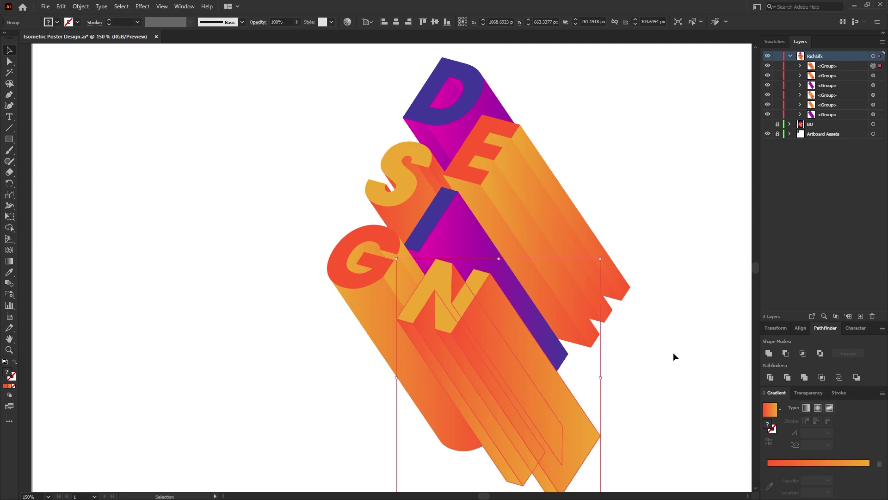
Group all six DESIGN letter groups and centre the group on the artboard
left_click(674, 356)
key("ctrl+0")
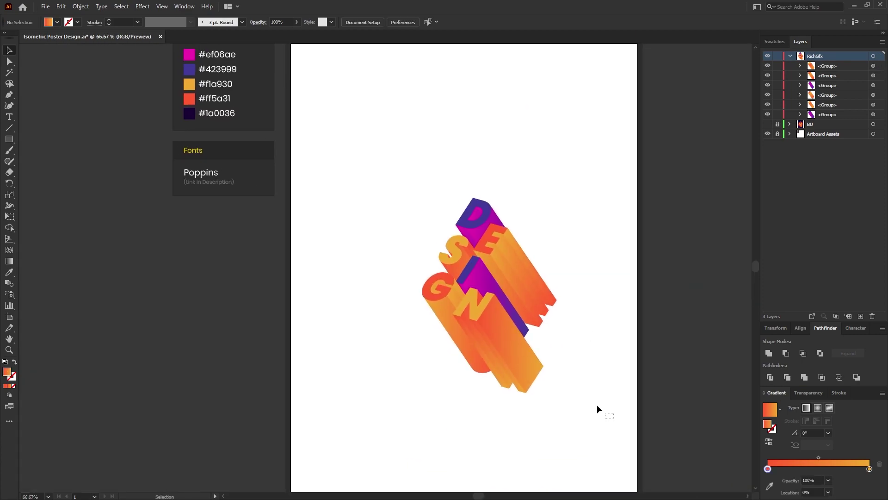
left_click_drag(597, 407, 389, 159)
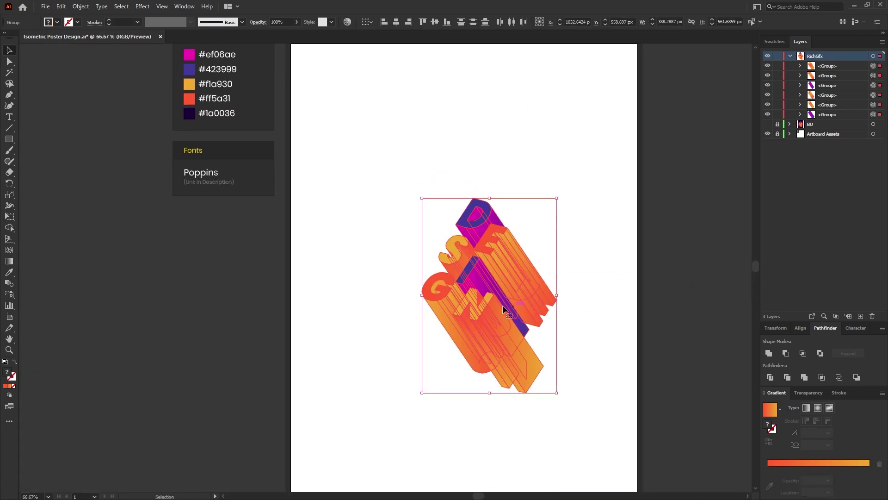
left_click(80, 6)
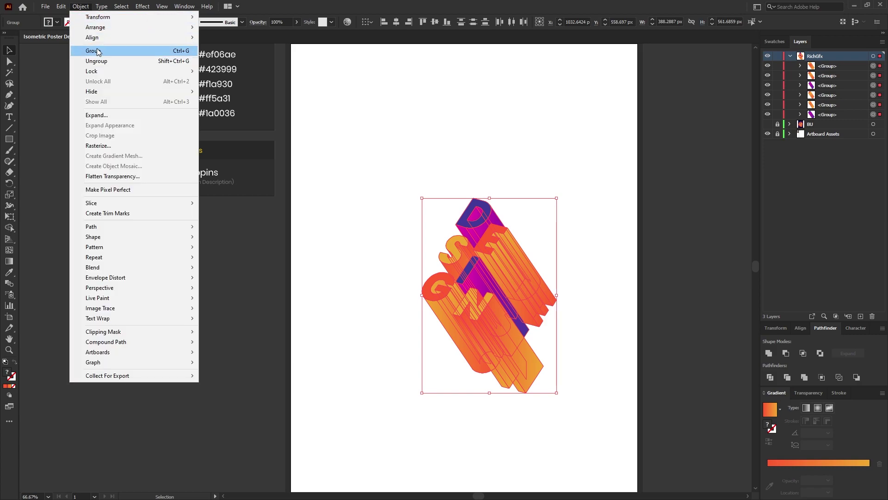
left_click(92, 51)
left_click(396, 22)
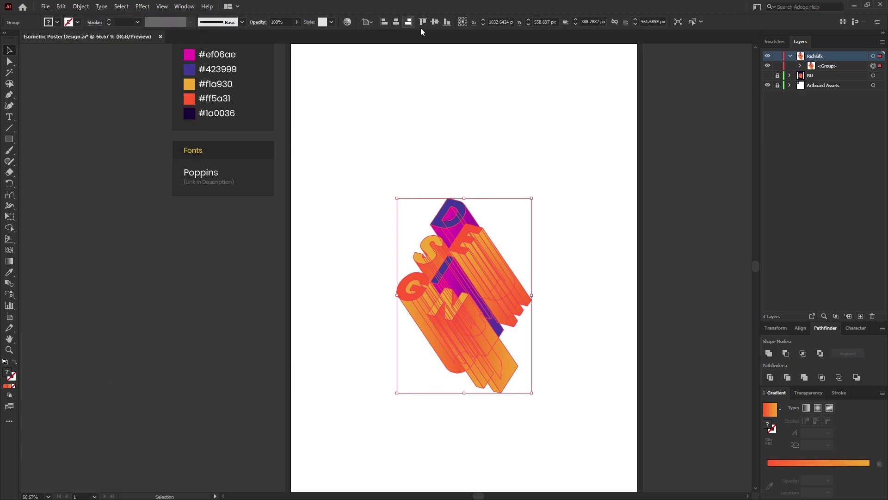
left_click(435, 22)
Scale the DESIGN group up proportionally to about 793×1147 px
scroll(605, 178, "down", 1)
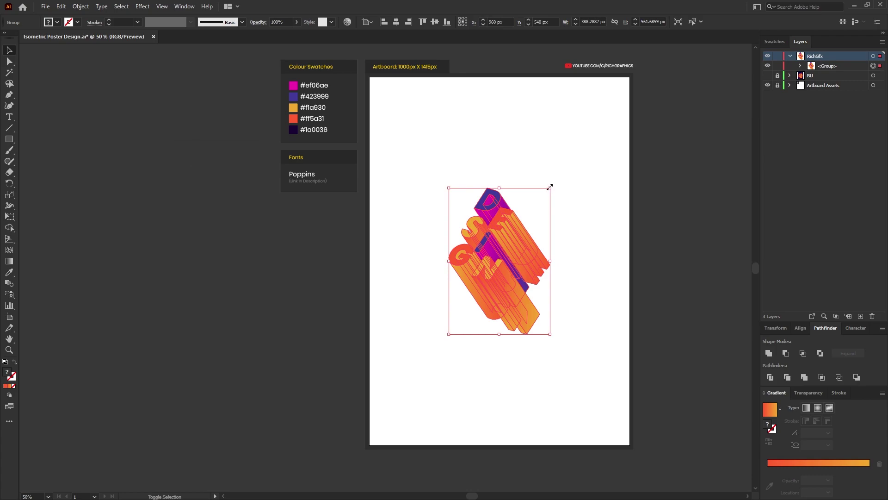
left_click_drag(549, 187, 619, 113)
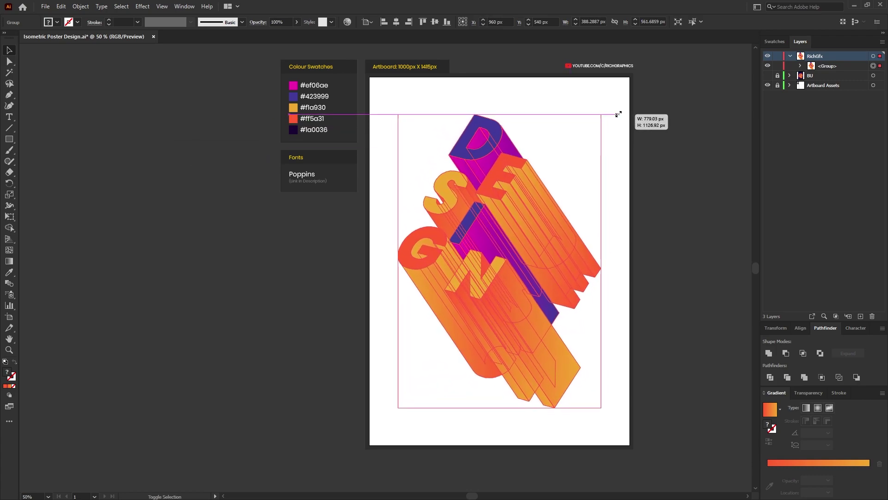
left_click_drag(619, 114, 618, 112)
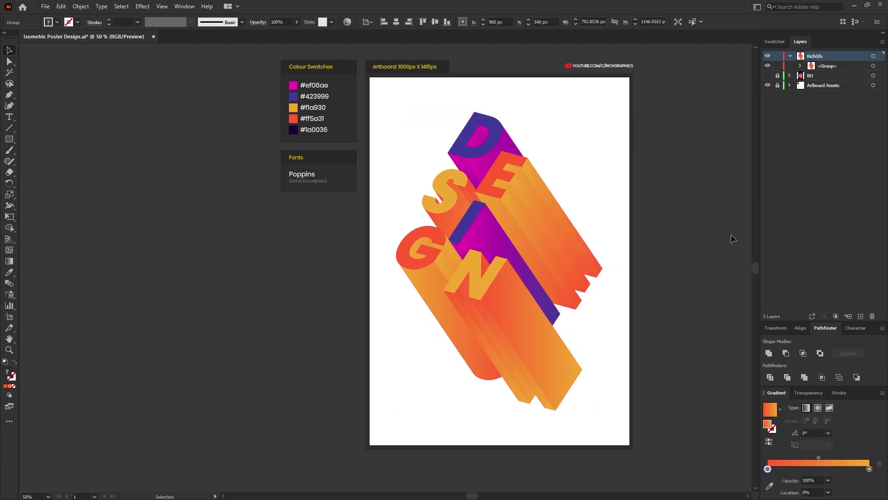
left_click(733, 243)
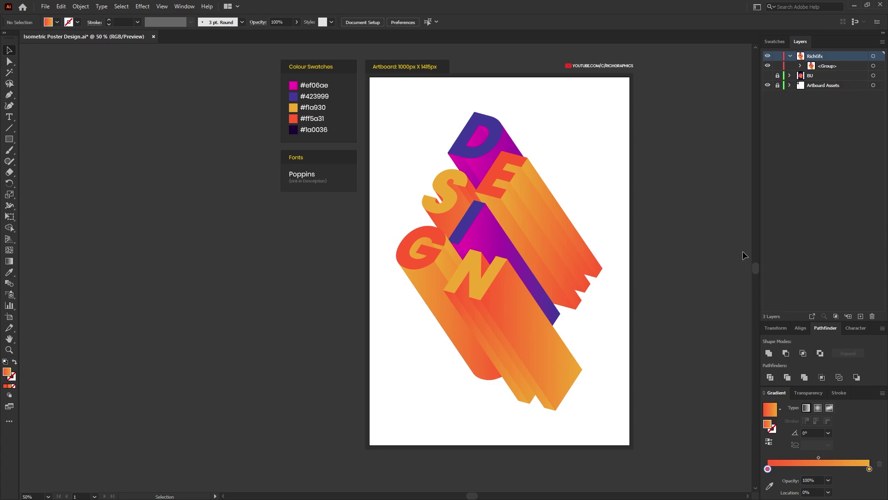
Draw a solid blue-purple circle near the artboard's top right
key("ctrl+equal")
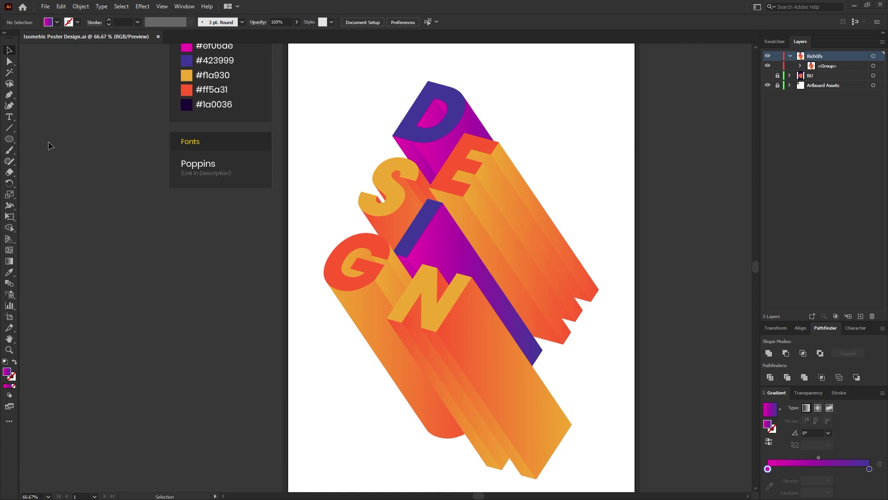
left_click(10, 139)
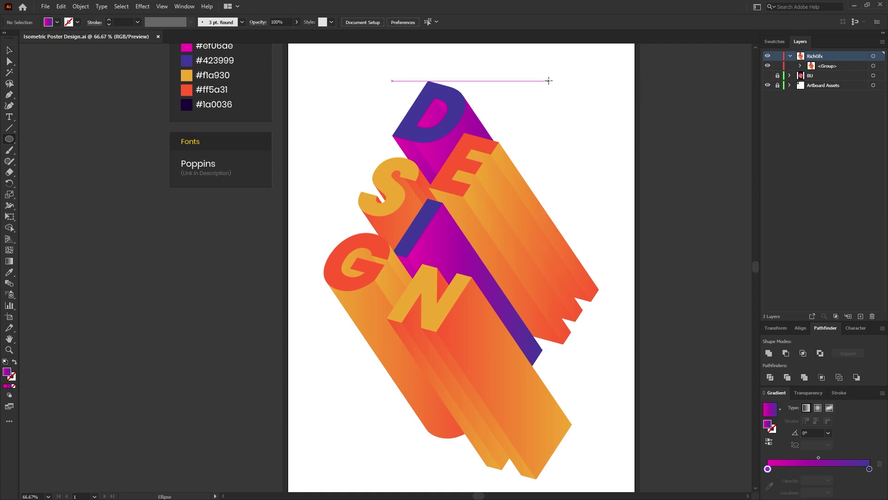
left_click_drag(549, 66, 594, 112)
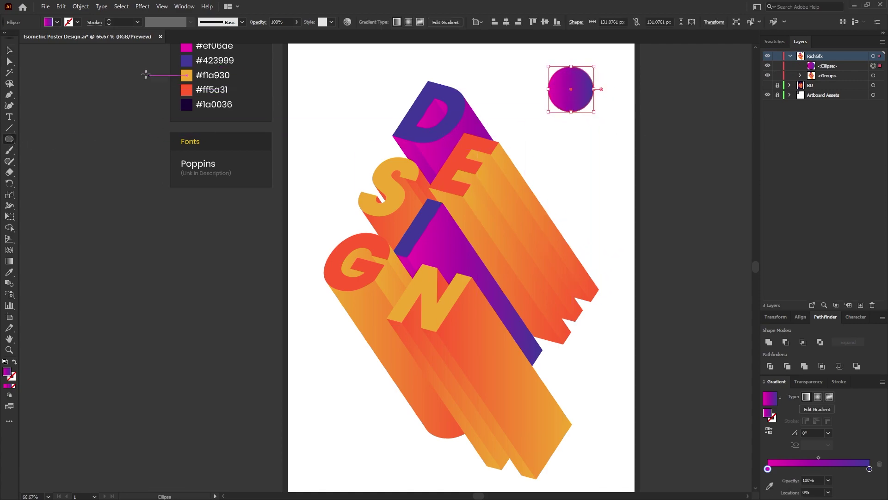
left_click(57, 23)
left_click(48, 68)
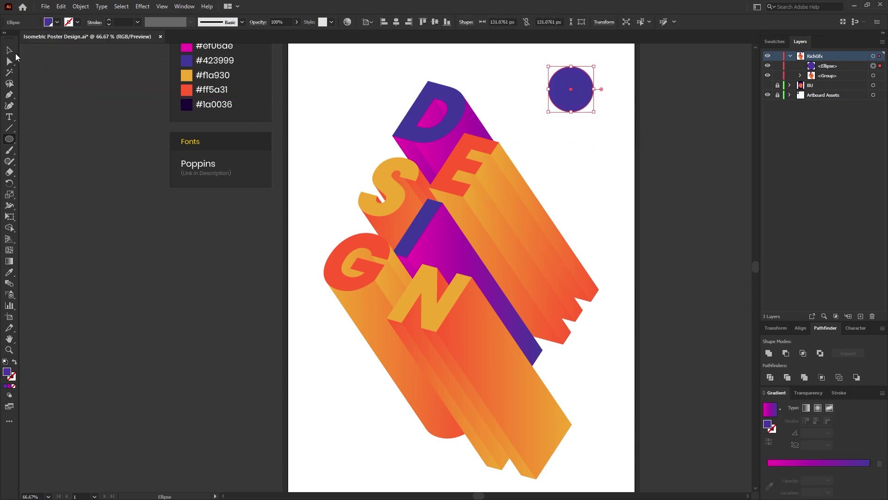
Apply the Extrude & Bevel effect to the circle, making a 3D cylinder
left_click(10, 50)
left_click(142, 7)
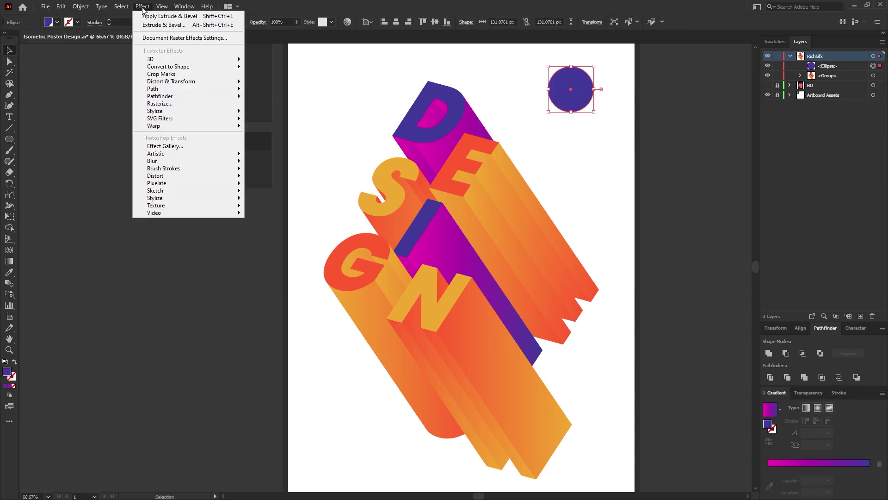
left_click(191, 23)
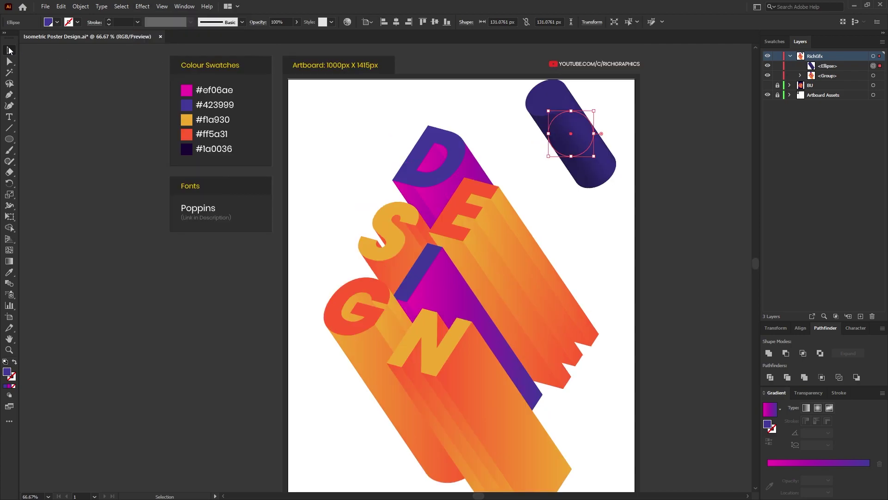
Move the purple cylinder down-right and reduce its 3D extrude depth to 200 pt
left_click_drag(574, 135, 585, 198)
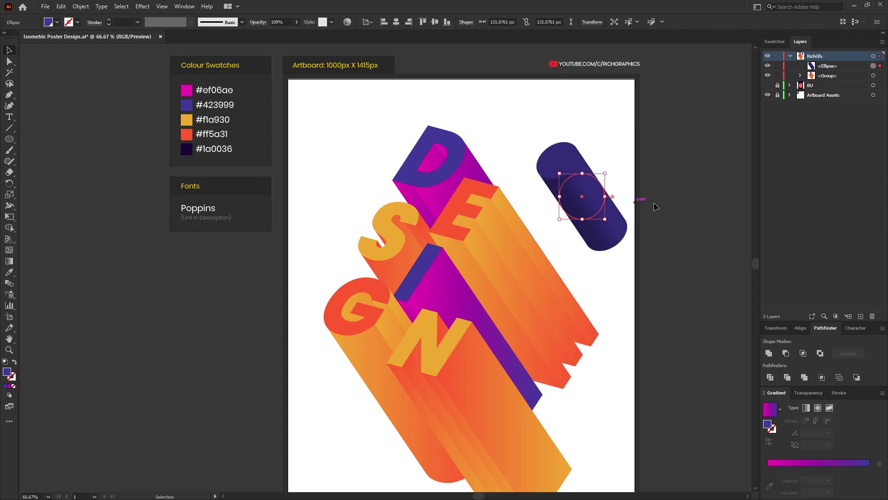
left_click(181, 6)
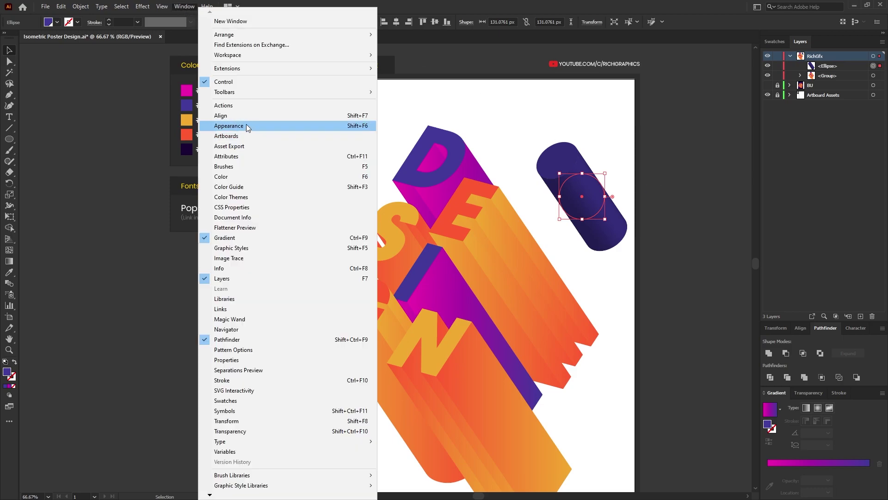
left_click(247, 124)
left_click(807, 297)
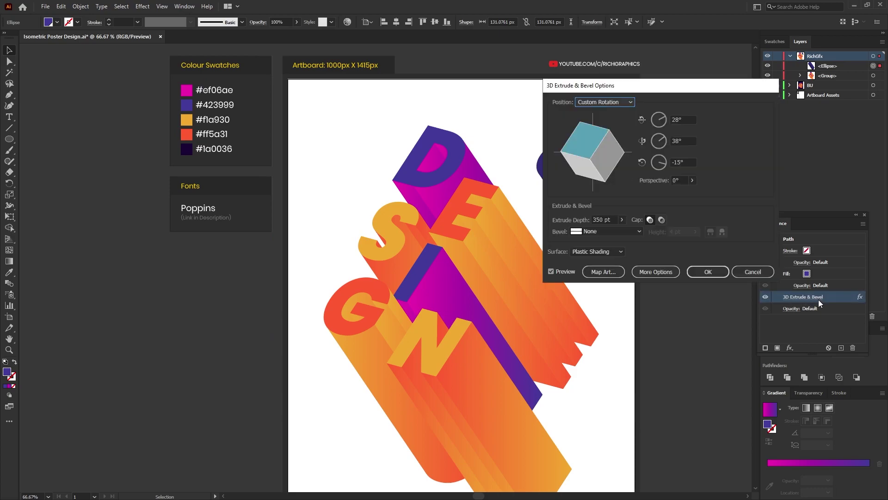
double_click(598, 219)
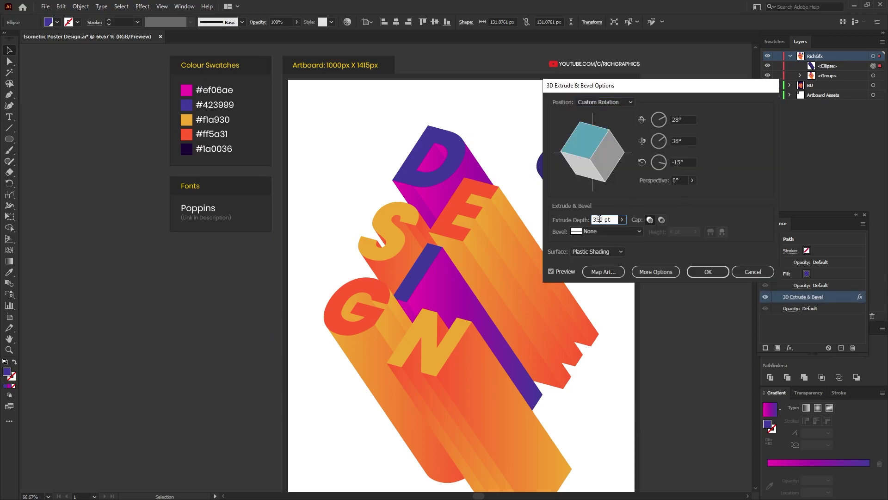
key("shift+Down")
key("shift+Down")
key("shift+Down")
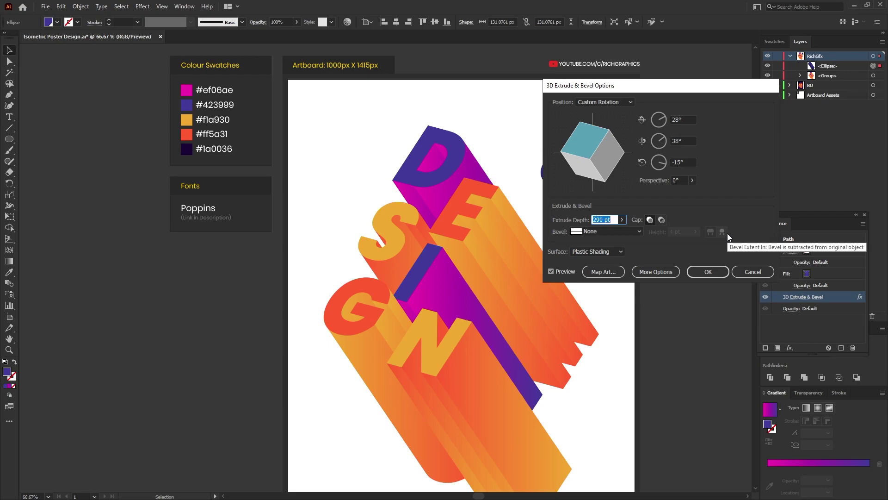
type("200")
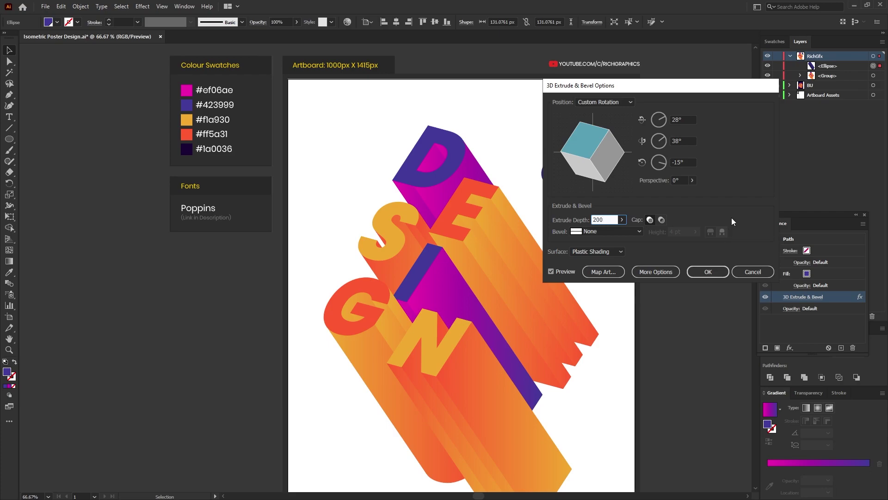
left_click(717, 271)
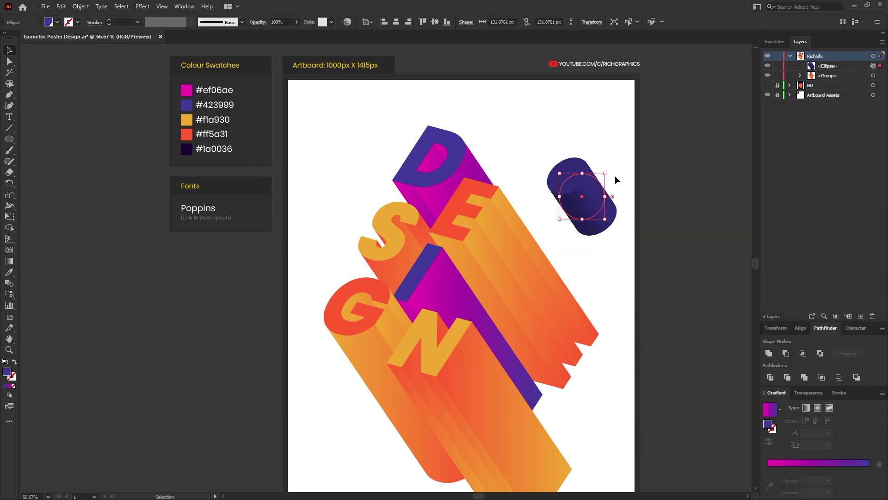
Expand the cylinder's appearance into a group of faces, then enter and exit isolation mode
left_click(80, 6)
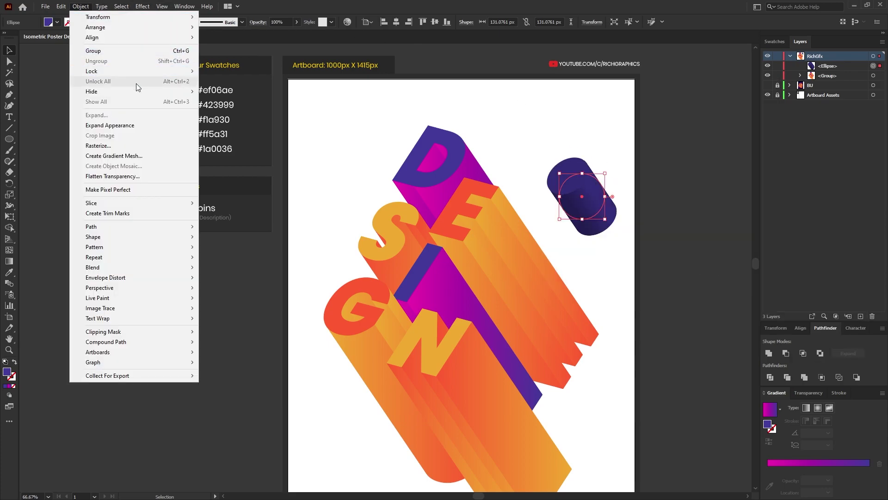
left_click(121, 126)
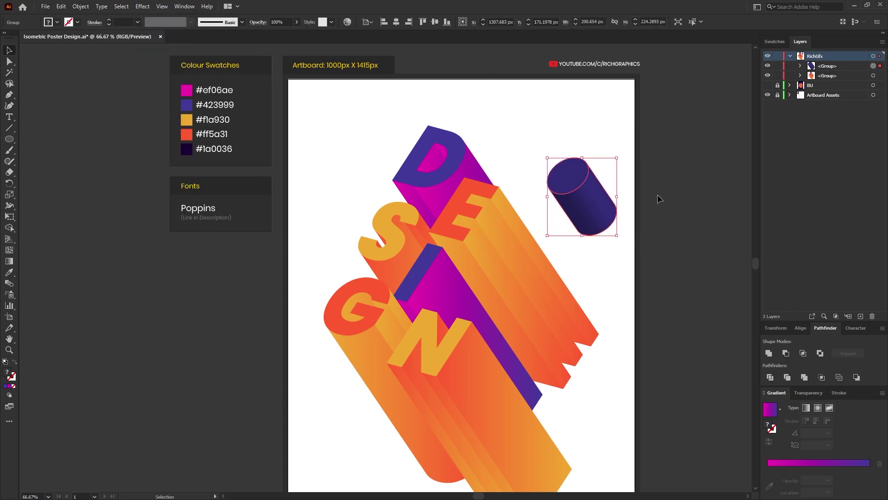
scroll(611, 185, "up", 1)
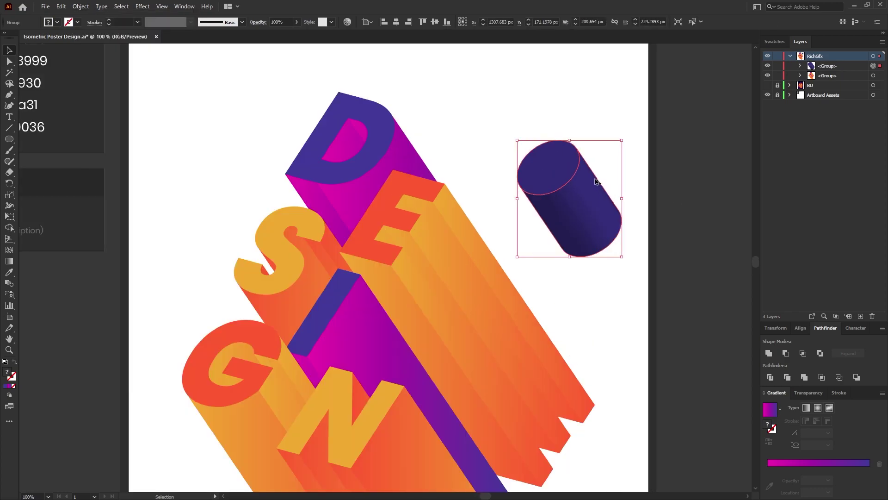
scroll(595, 178, "up", 2)
double_click(586, 194)
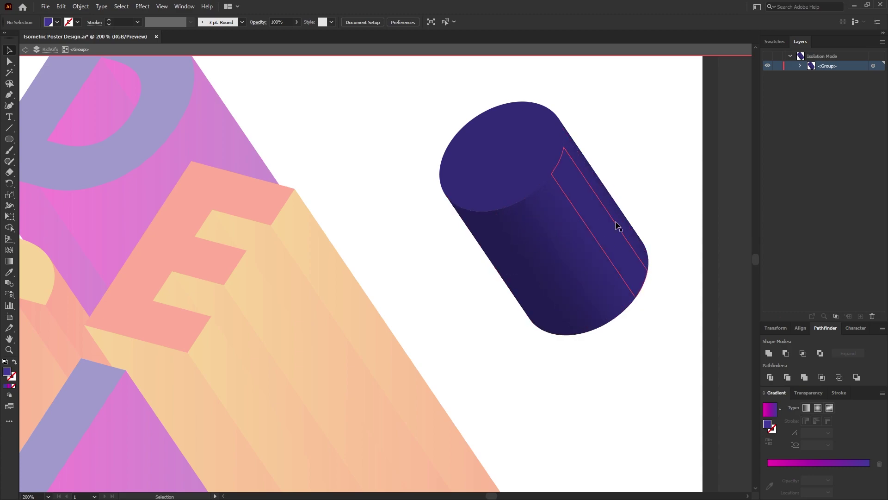
left_click(576, 235)
Colour the cylinder's top with the D's purple and its body with the D's side gradient
key("a")
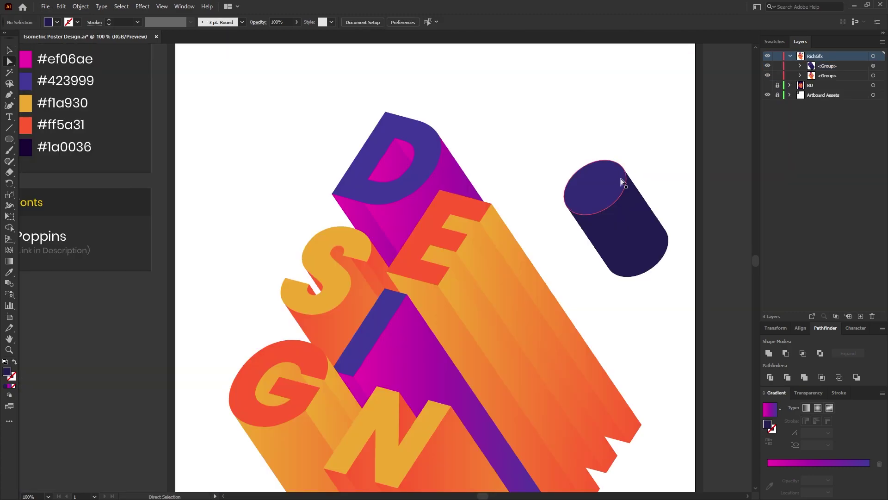
left_click(576, 190)
key("i")
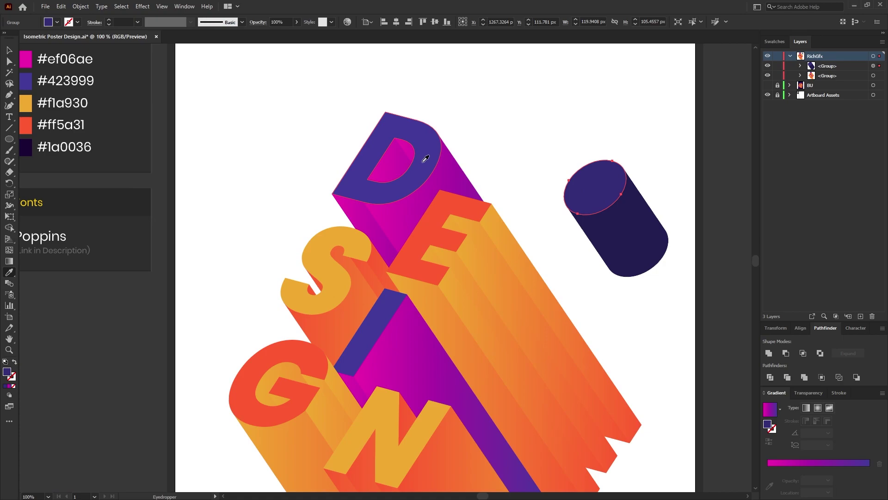
left_click(425, 160)
key("a")
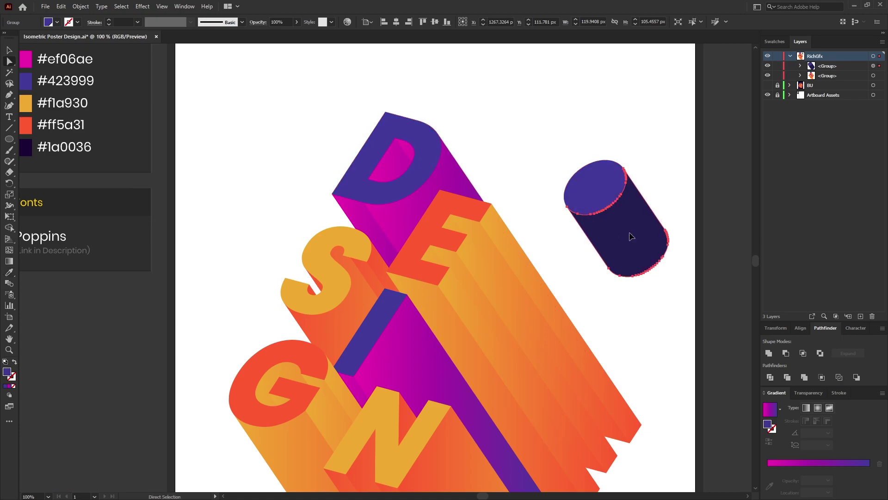
left_click(632, 231)
key("i")
left_click(440, 170)
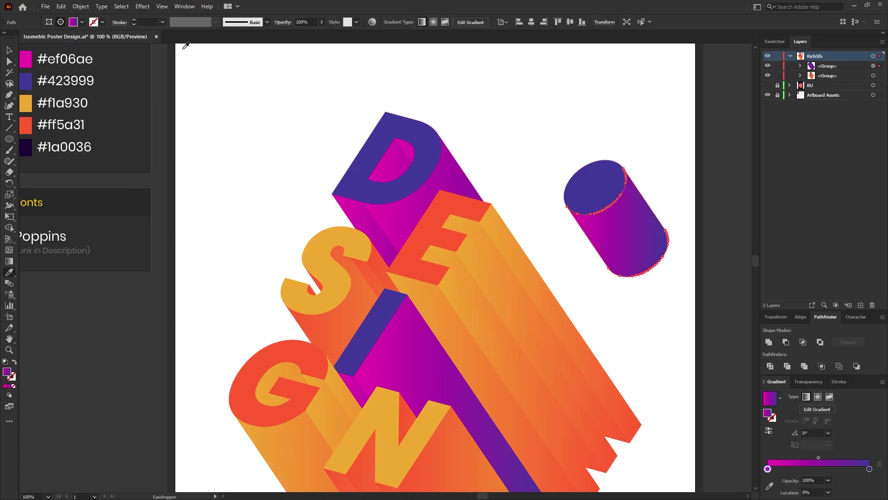
Shrink the cylinder group and move it onto the E's extrusion
key("v")
left_click(684, 294)
left_click(615, 222)
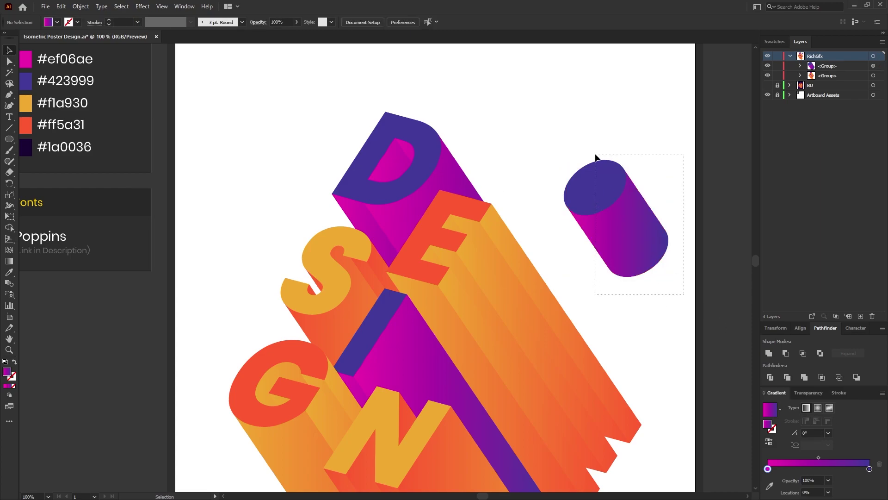
left_click_drag(669, 169, 632, 185)
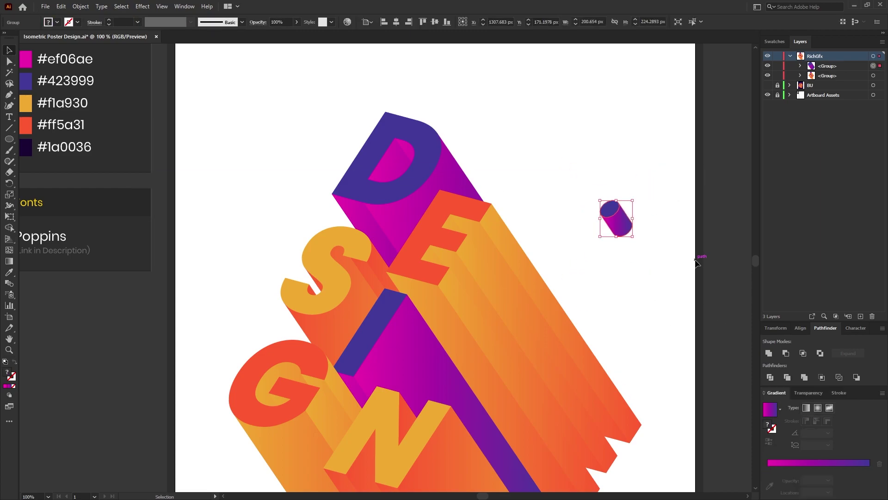
left_click(638, 240)
left_click_drag(614, 222, 543, 265)
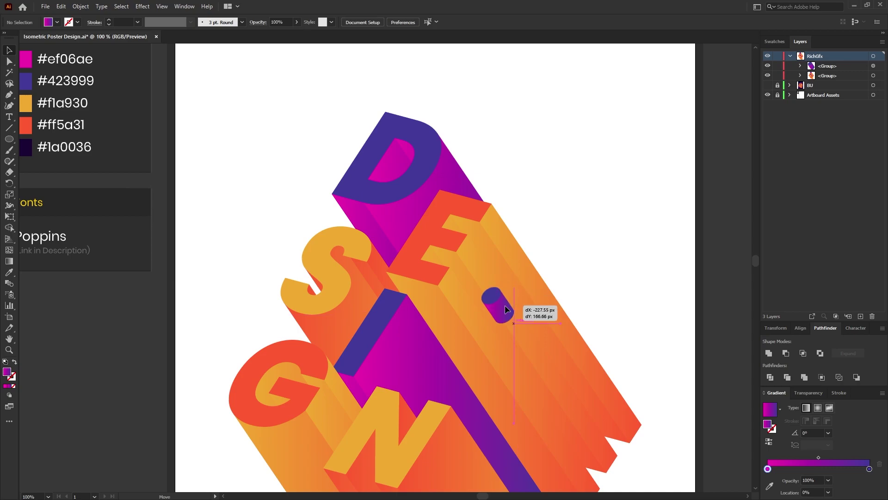
scroll(609, 261, "down", 5)
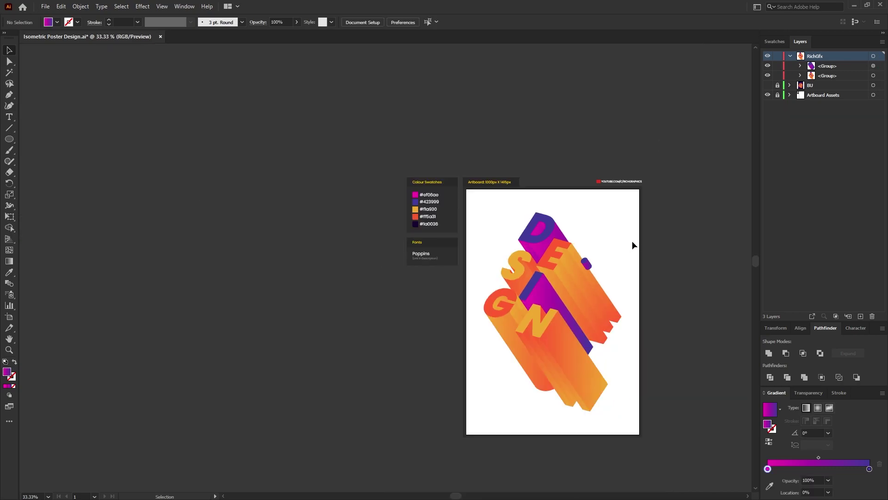
scroll(596, 233, "up", 5)
Place cylinder copies beside the G and bring the copy one level forward
left_click_drag(647, 227, 386, 276)
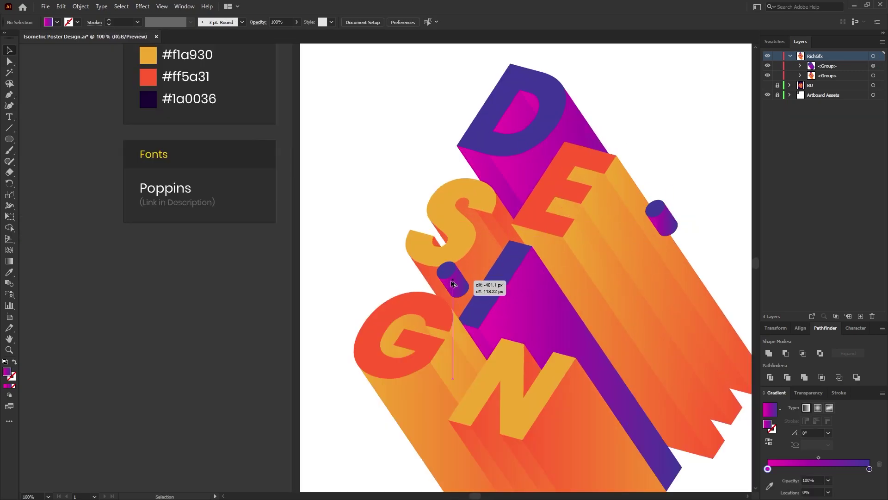
scroll(386, 275, "down", 3)
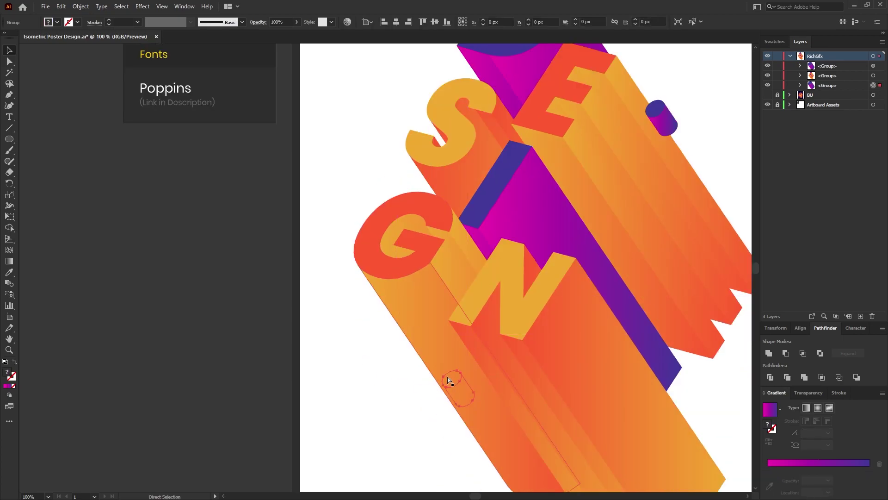
mouse_move(392, 186)
left_mouse_down()
mouse_move(401, 419)
mouse_move(481, 388)
left_mouse_up()
right_click(399, 411)
mouse_move(496, 365)
left_click(523, 375)
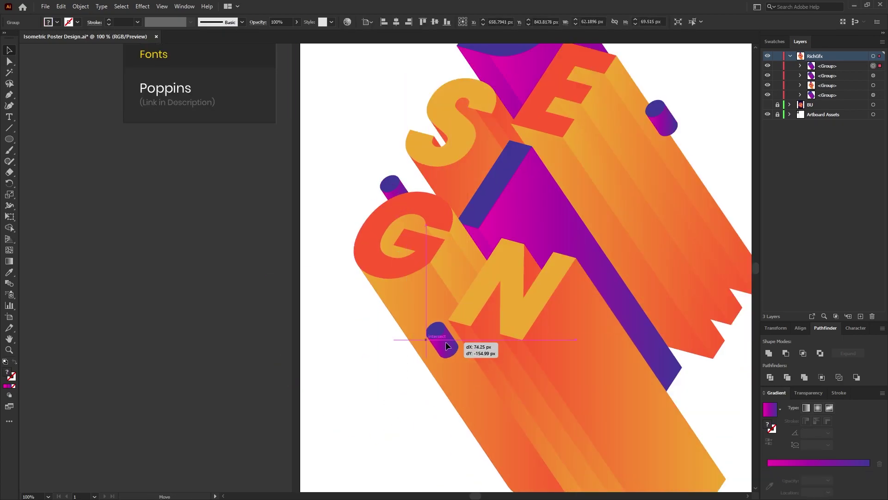
scroll(463, 398, "down", 2)
left_click(626, 356)
Unhide the cylinder copy layers, including ones near the N, D and S
key("ctrl+equal")
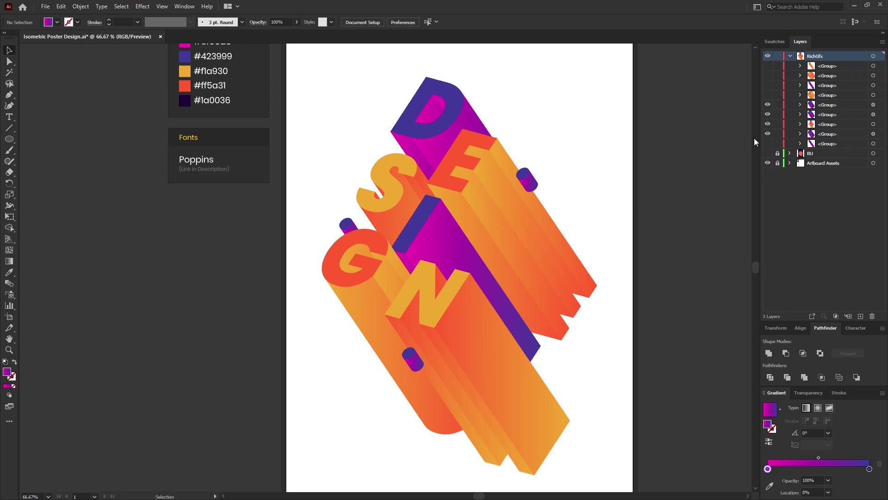
left_click(767, 67)
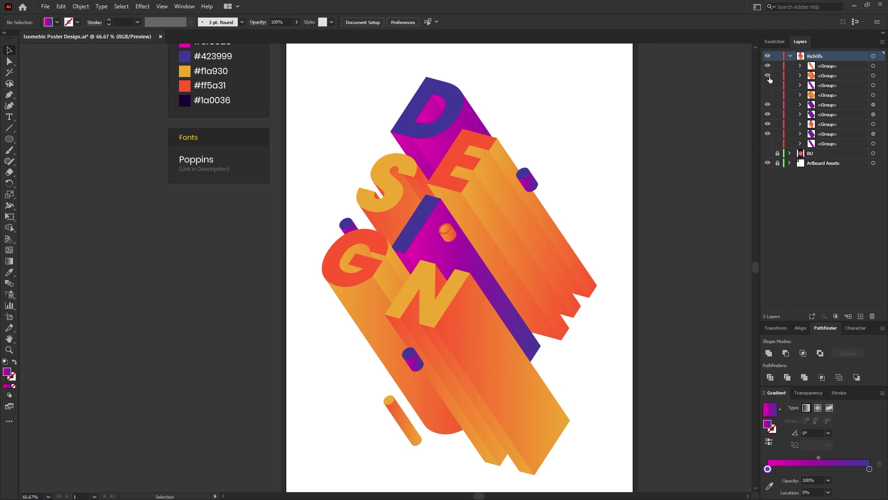
left_click(768, 85)
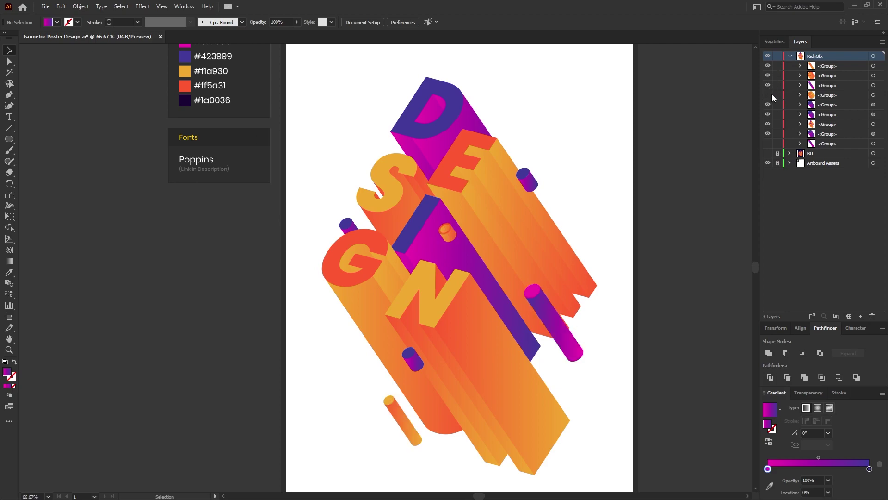
left_click(768, 95)
left_click(768, 143)
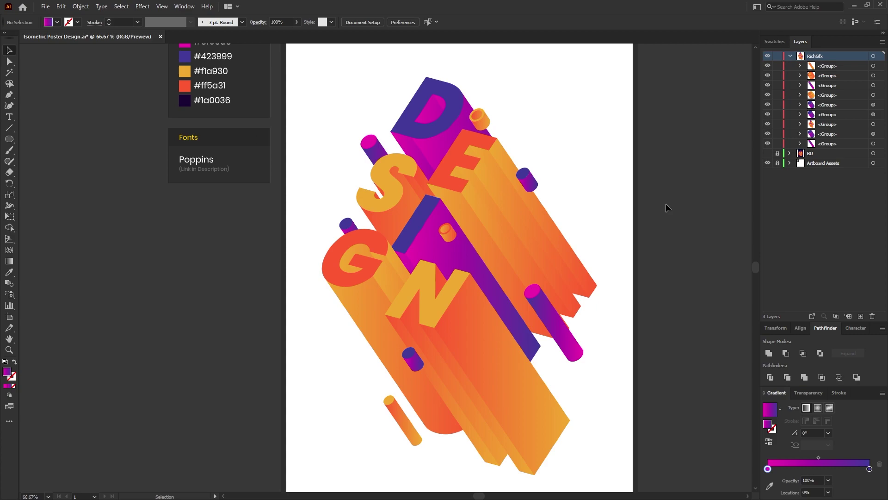
Draw a diagonal line right of the letters with a 2 pt gradient stroke
key("p")
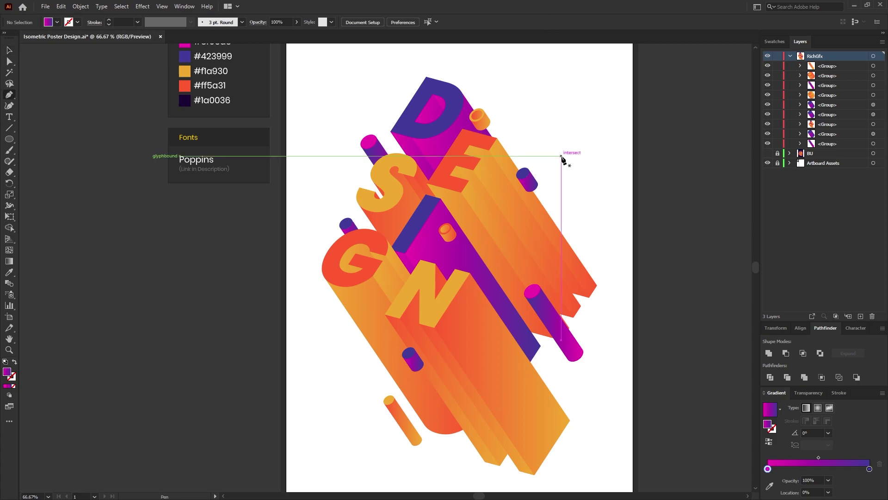
left_click(497, 137)
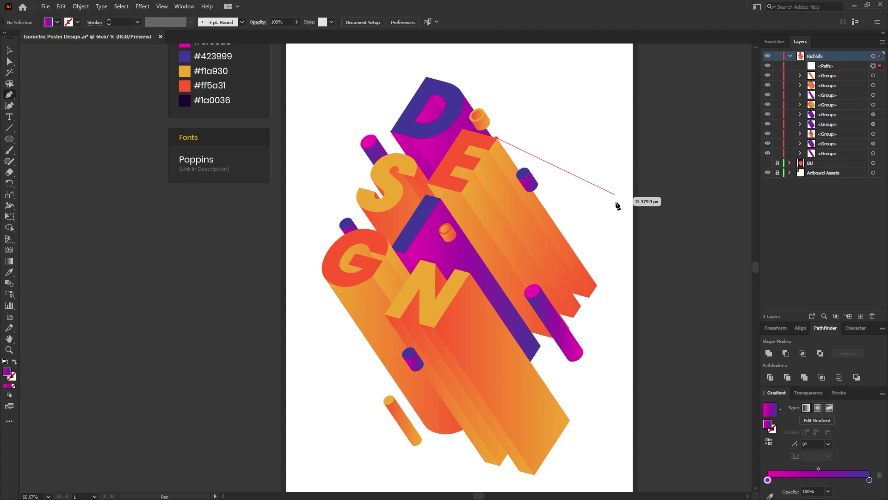
left_click(598, 289)
key("v")
left_click(15, 361)
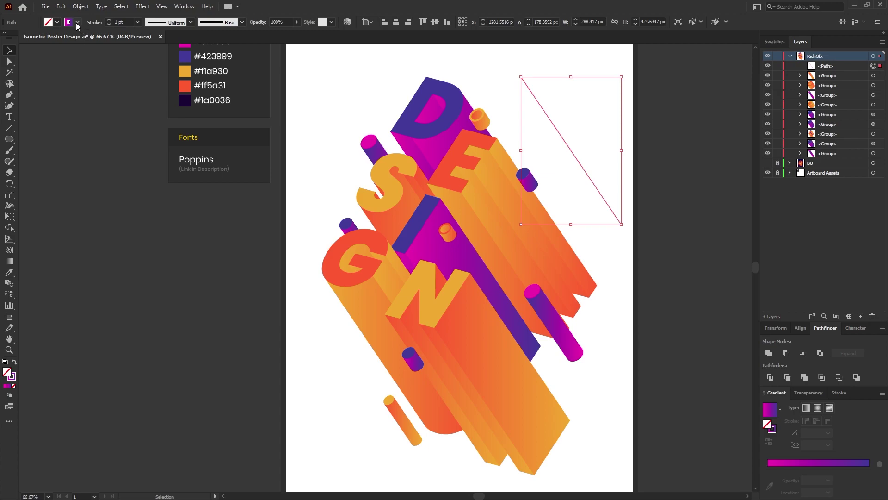
left_click(120, 21)
key("Up")
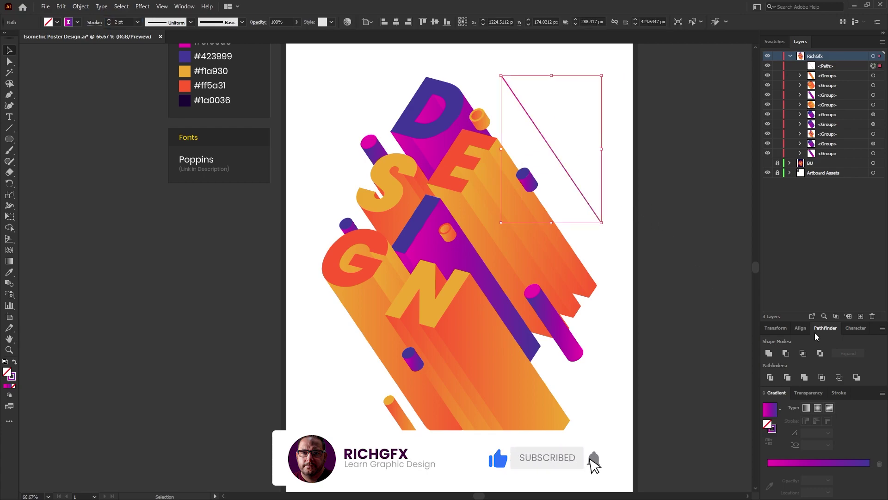
Apply Width Profile 4 so the line tapers to a fine point
left_click(841, 394)
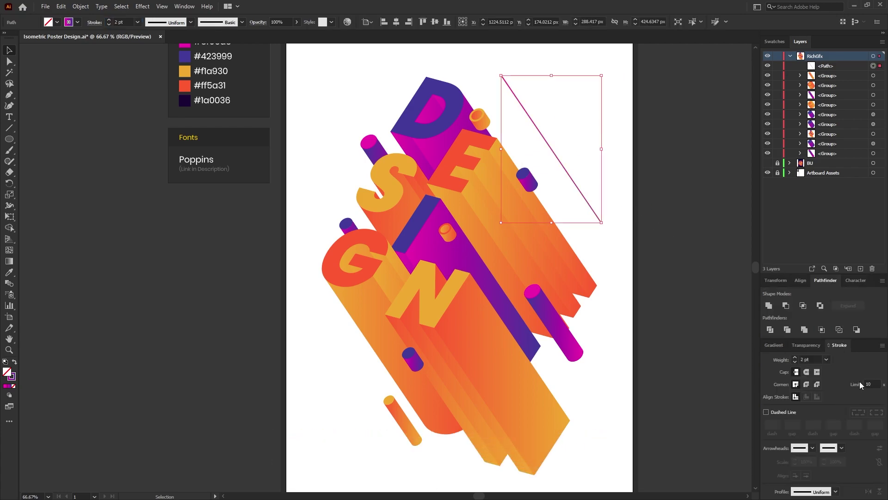
left_click(882, 346)
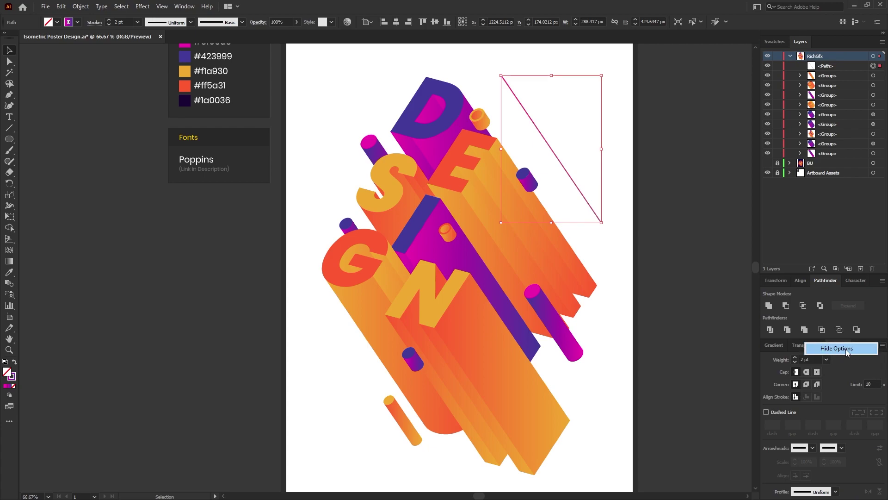
left_click(836, 491)
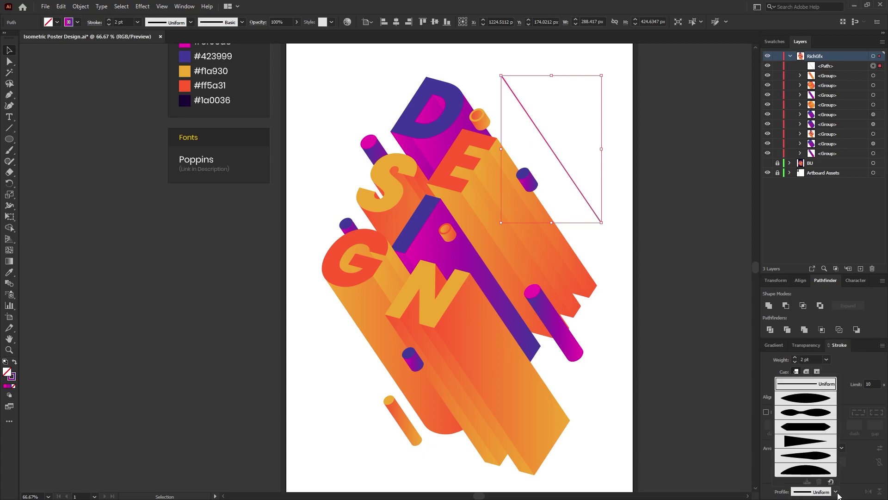
left_click(804, 442)
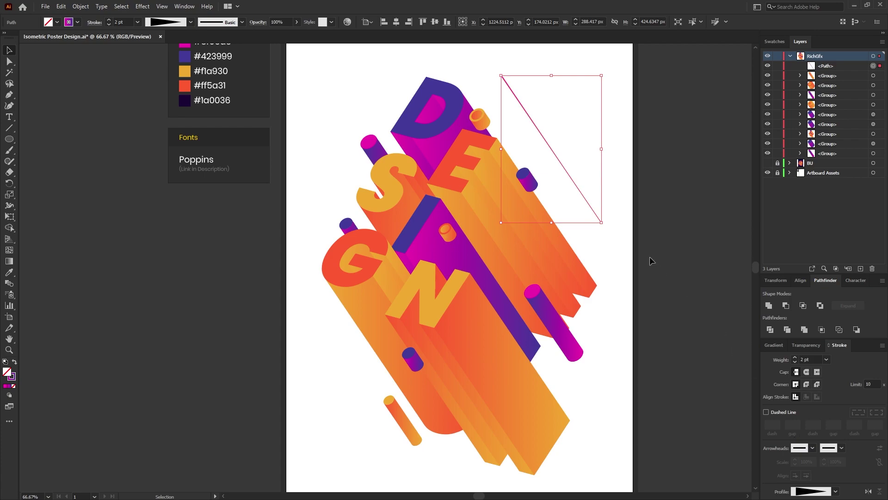
left_click(636, 240)
scroll(502, 81, "up", 3, "alt")
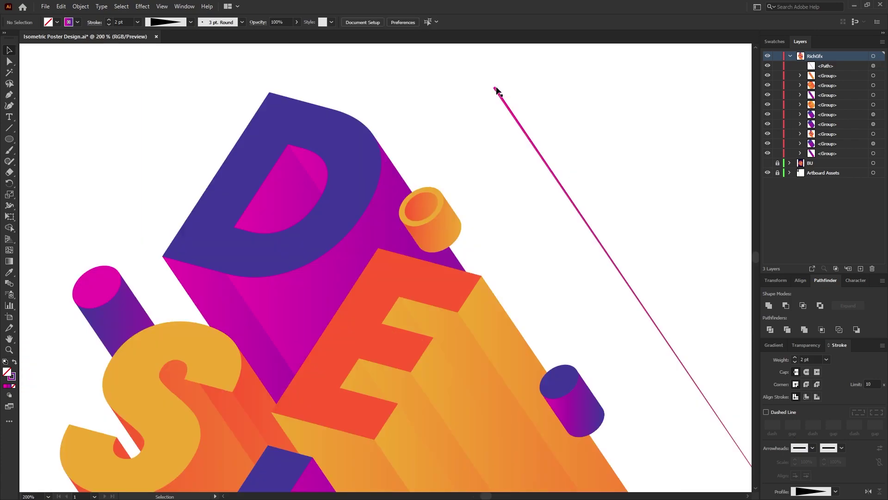
scroll(671, 241, "down", 3)
scroll(685, 309, "down", 1)
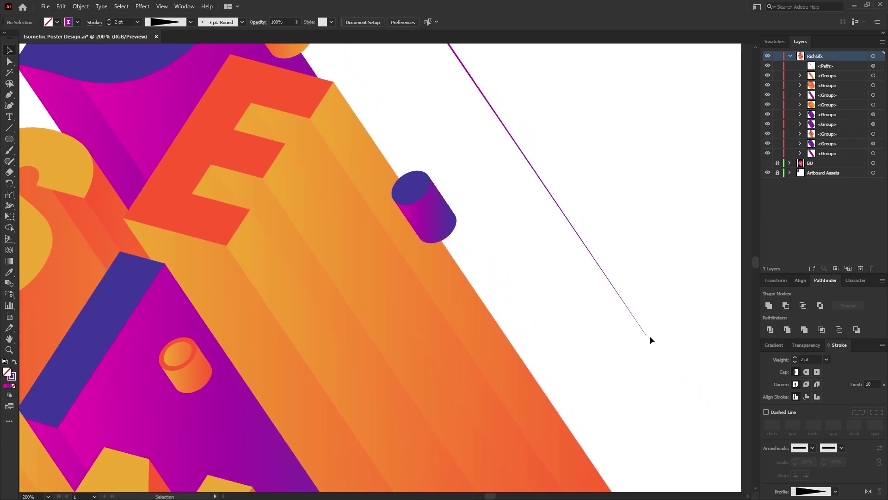
scroll(648, 338, "up", 1)
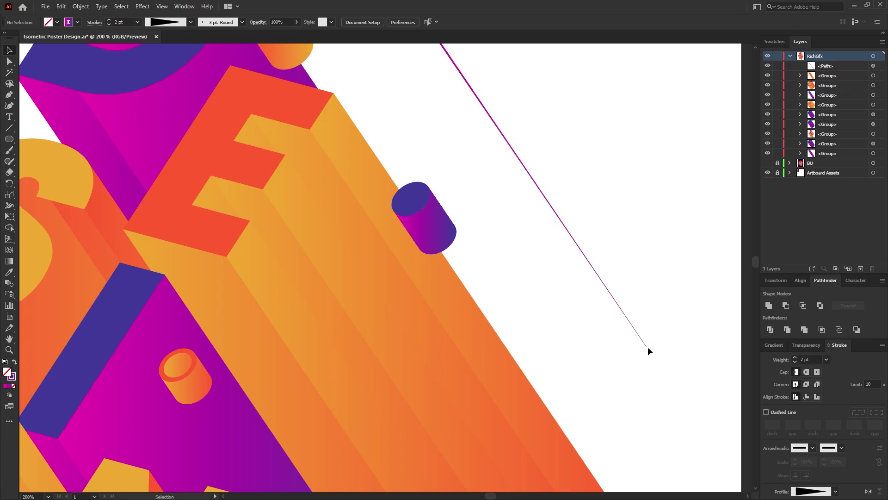
scroll(648, 350, "down", 3, "alt")
Give the diagonal streak's stroke round caps
left_click(566, 224)
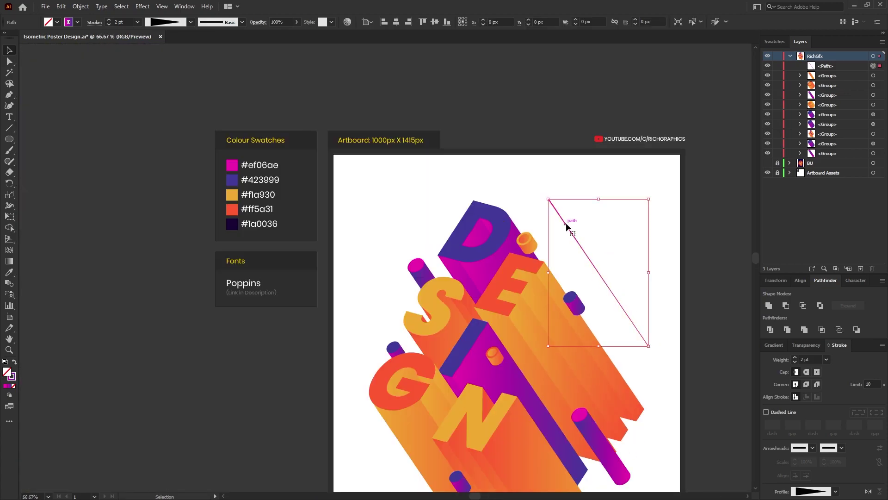
left_click(806, 373)
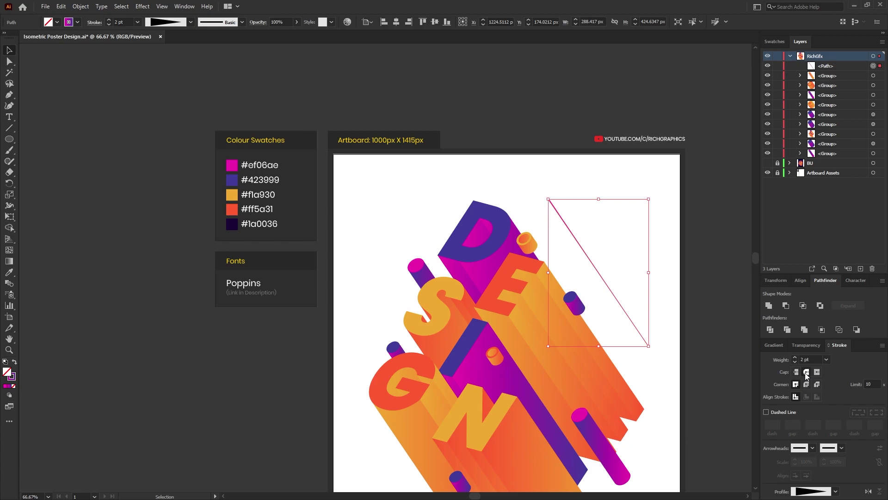
left_click(656, 328)
Alt-drag a copy of the magenta streak to the lower left
mouse_move(673, 327)
left_mouse_down()
mouse_move(691, 258)
mouse_move(582, 146)
left_mouse_up()
left_click(657, 261)
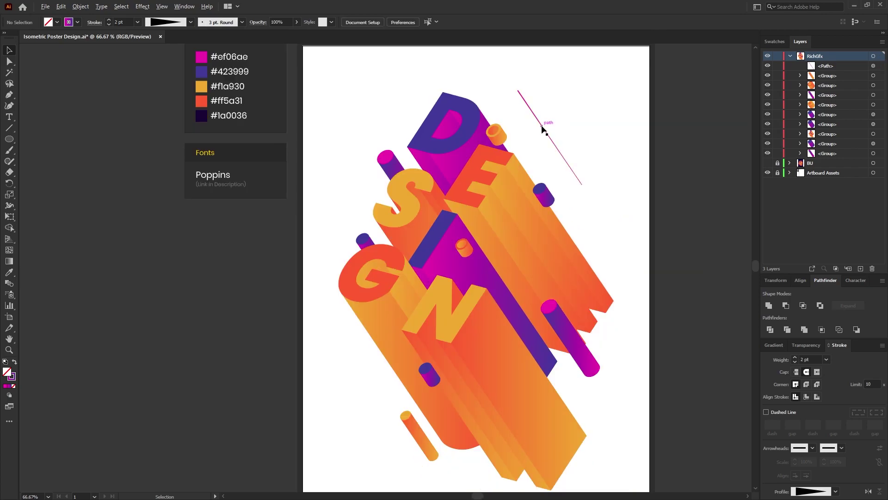
mouse_move(543, 130)
left_mouse_down("alt")
mouse_move(338, 339)
mouse_move(348, 190)
mouse_move(592, 236)
left_mouse_up("alt")
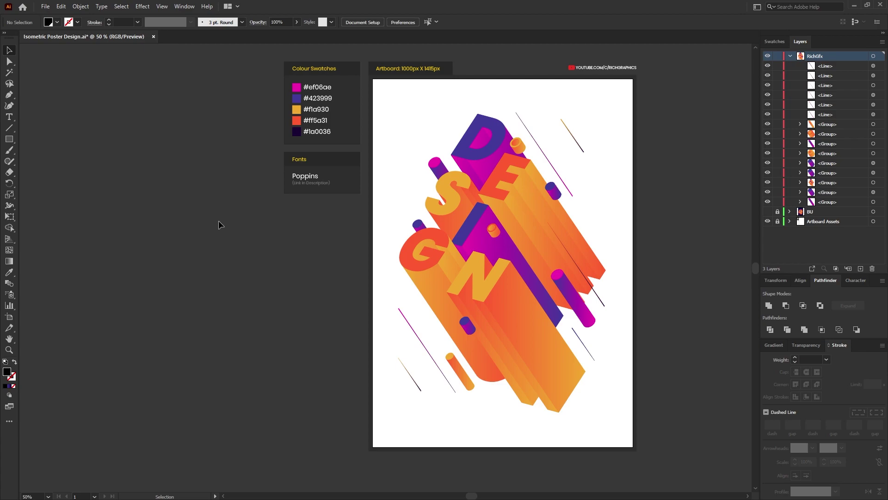
Paste the 1000x1415 black rectangle, send it to back, and centre it on the artboard
key("ctrl+v")
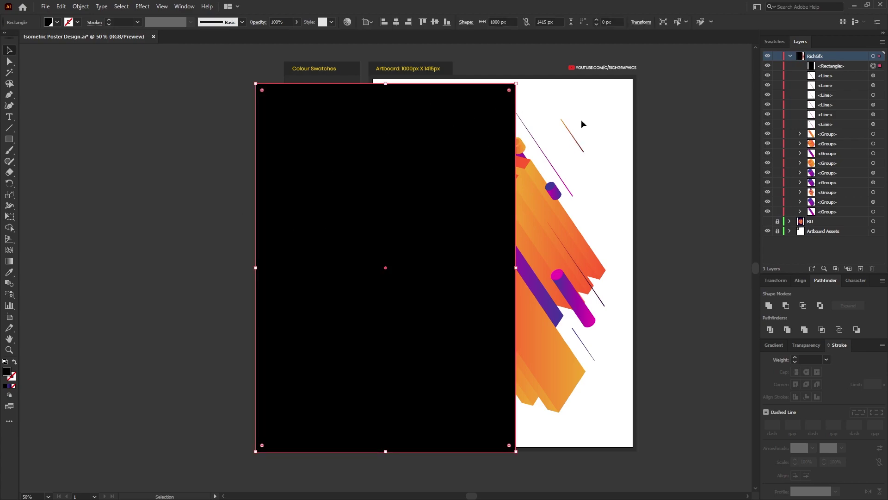
right_click(313, 126)
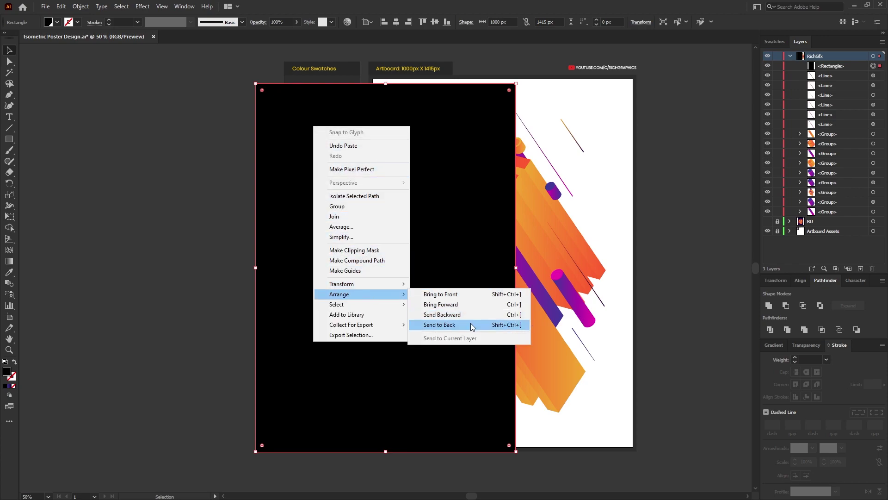
left_click(468, 325)
left_click(396, 22)
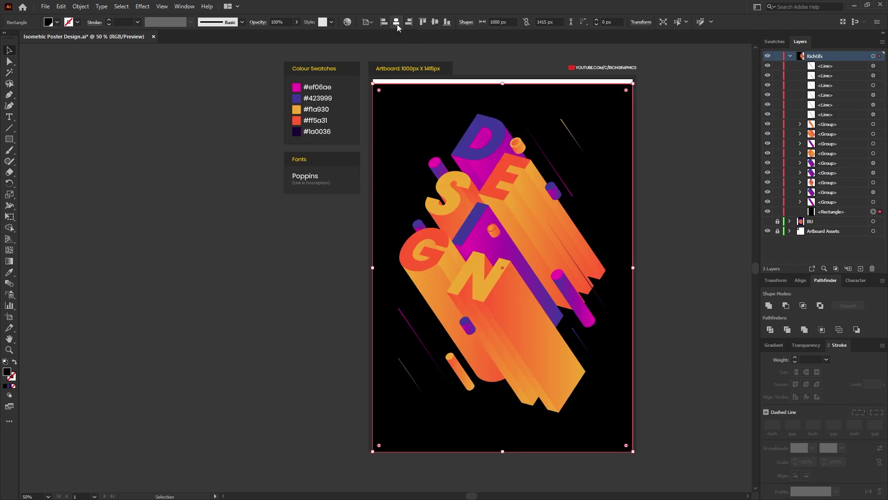
left_click(435, 22)
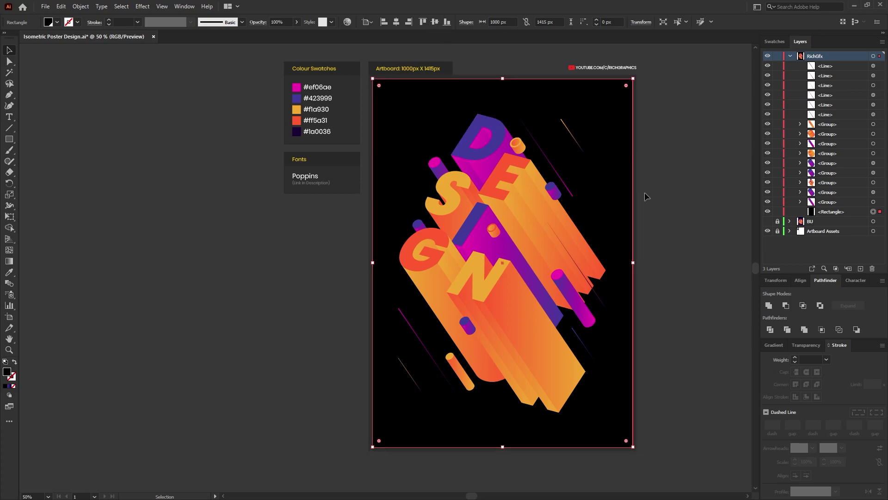
left_click(670, 210)
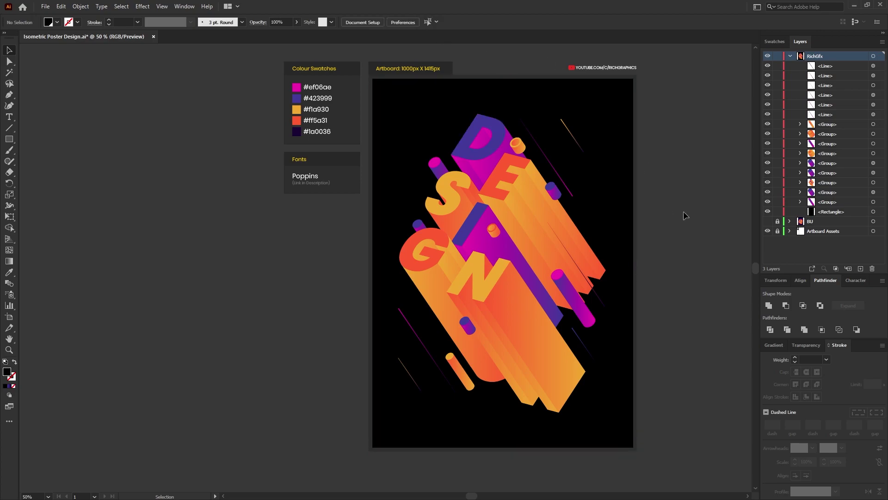
Give the black background rectangle a freeform gradient fill
key("ctrl+F9")
left_click(607, 111)
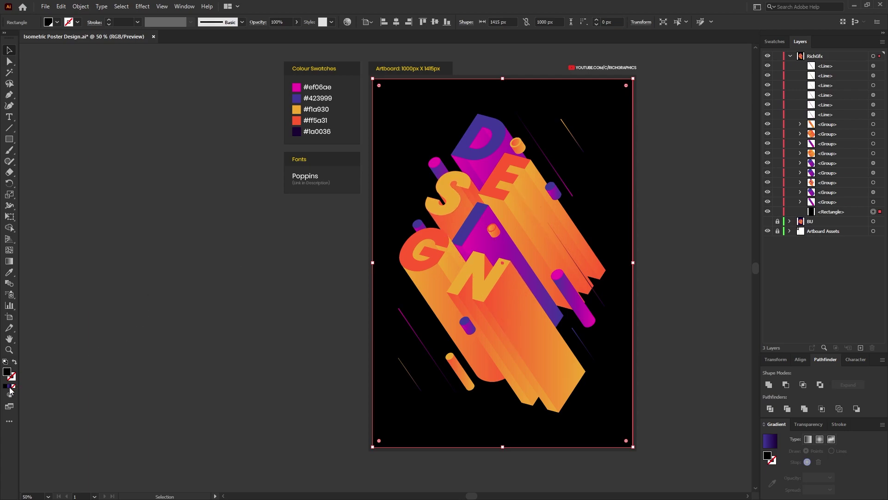
left_click(9, 387)
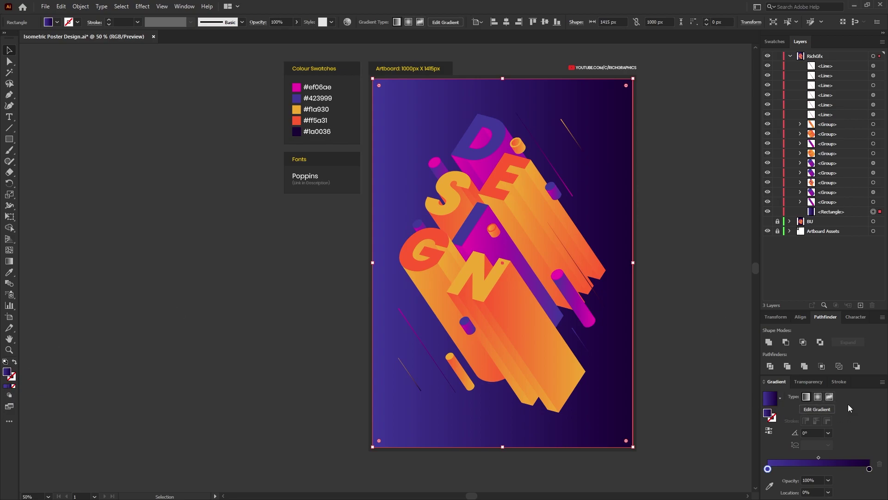
left_click(829, 396)
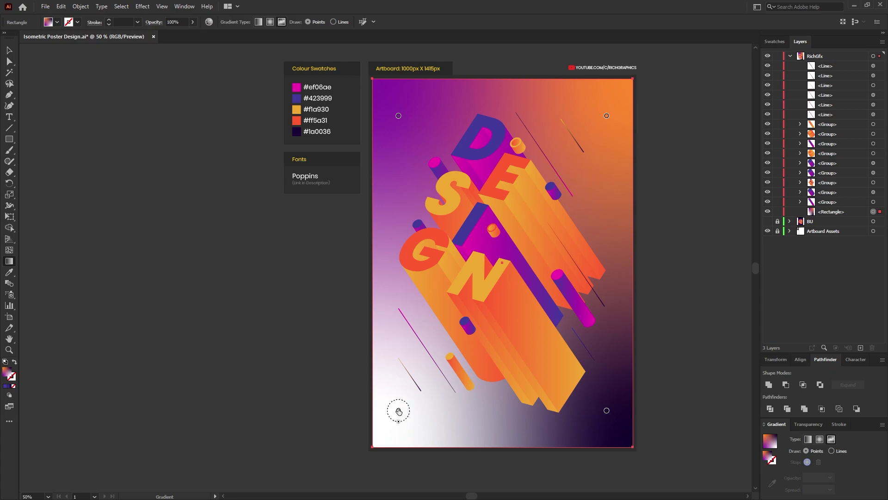
Colour the bottom-left point dark #1a0036 and the top-left point blue #423999
left_click(399, 412)
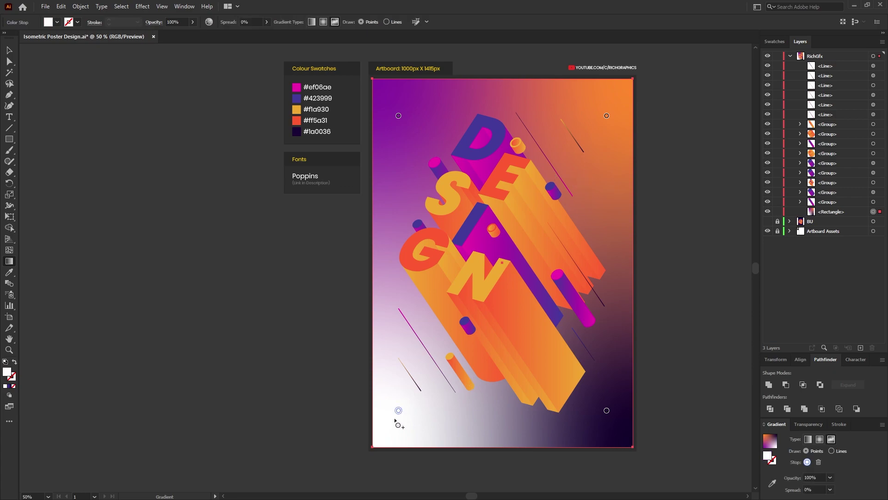
left_click(58, 23)
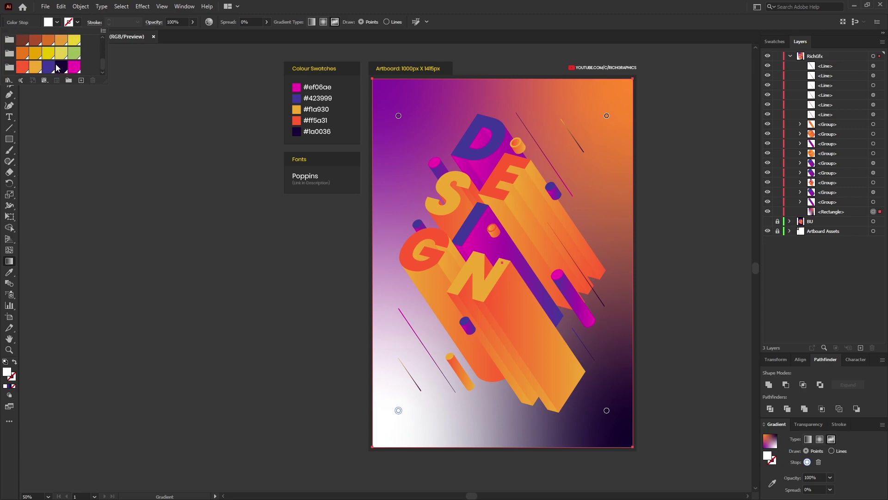
left_click(62, 68)
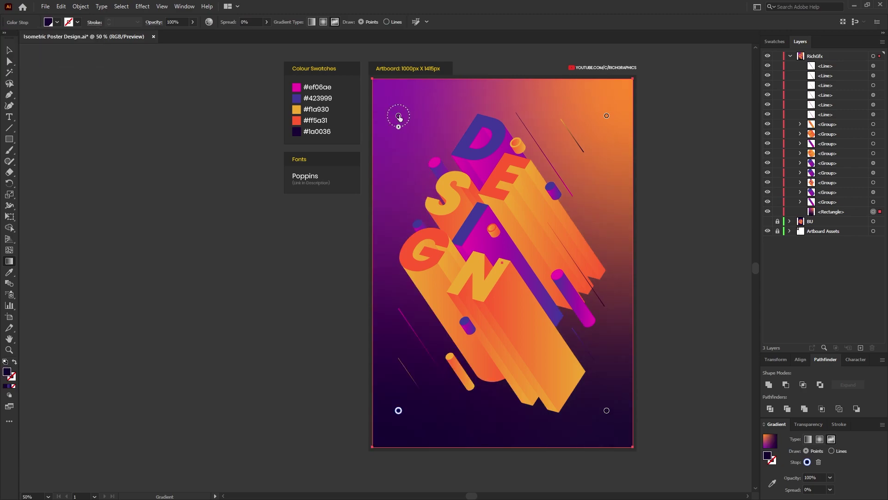
double_click(398, 115)
left_click(57, 23)
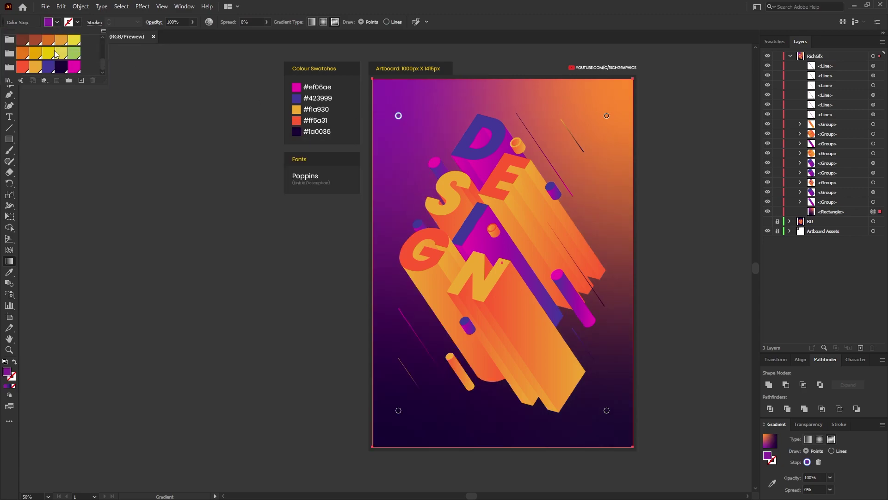
left_click(49, 69)
Colour the top-right point dark #1a0036 and start recolouring the bottom-right point
left_click(607, 116)
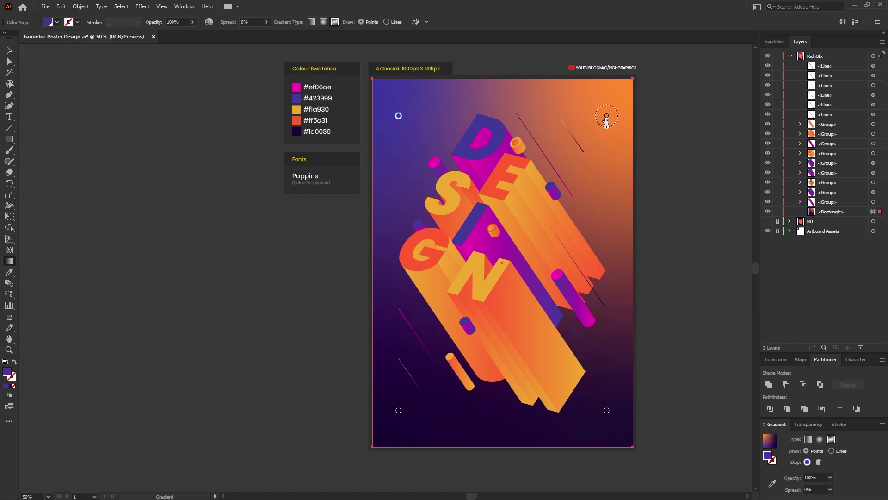
left_click(57, 23)
left_click(61, 68)
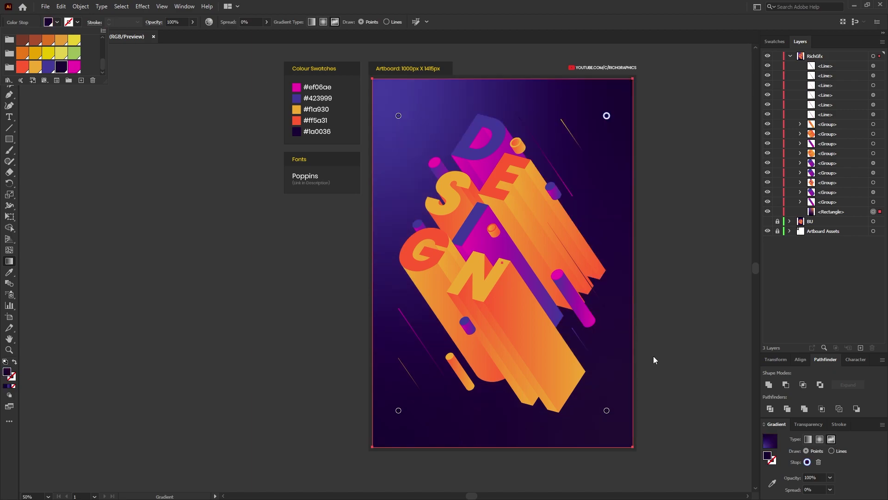
left_click(607, 410)
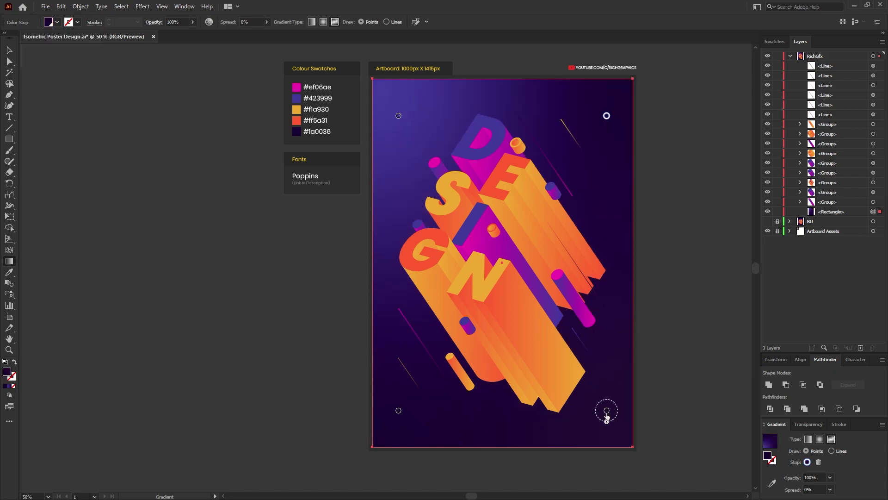
left_click(57, 22)
left_click(29, 68)
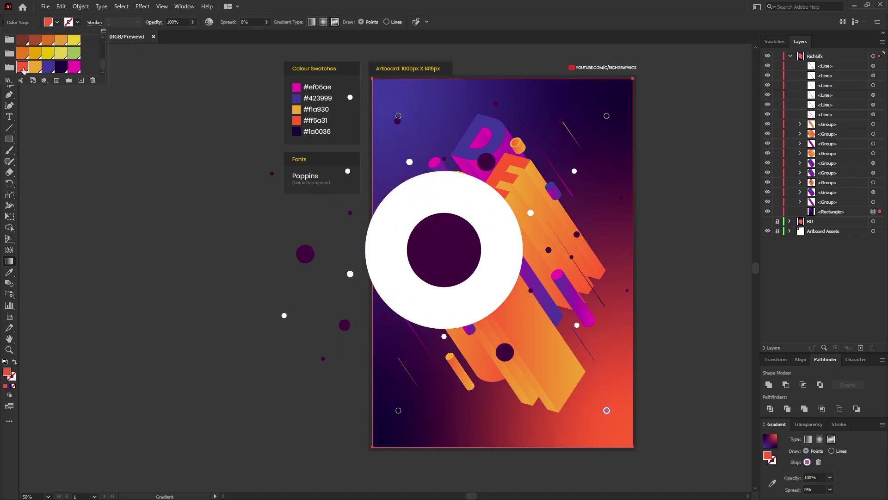